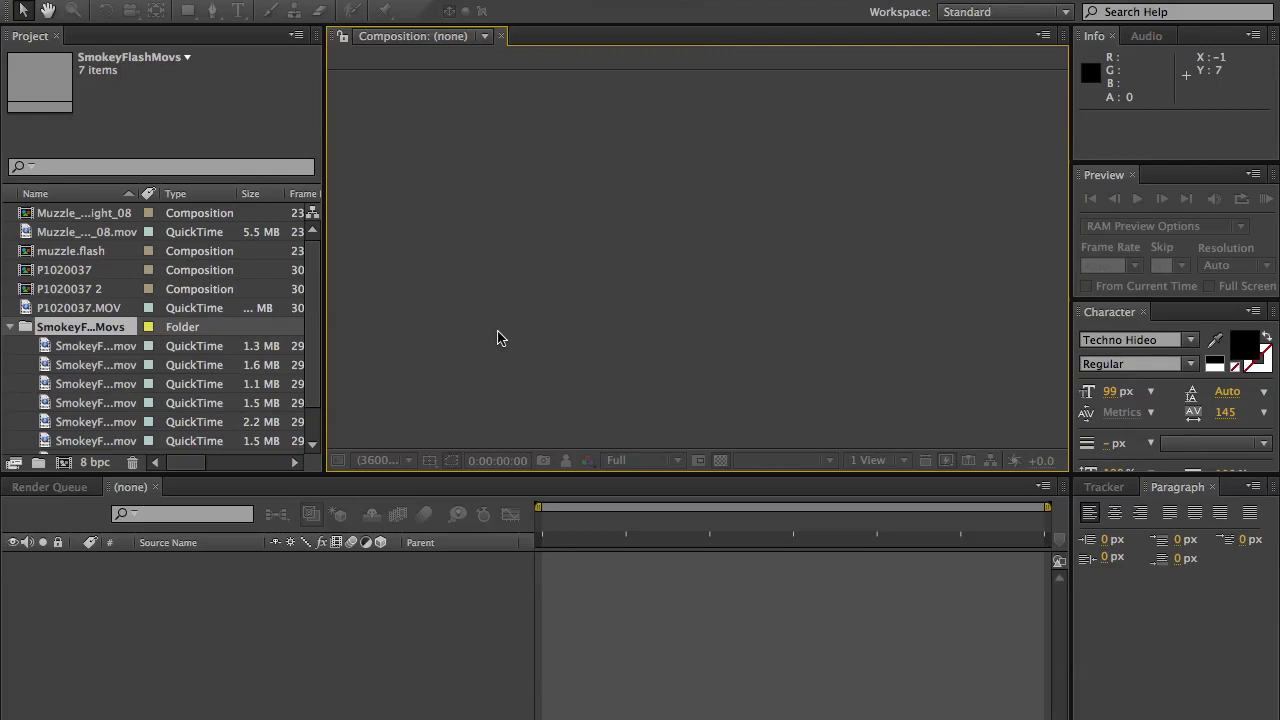
Open P1020037.MOV from the Project panel in the Footage viewer and play it.
{"action": "scroll", "coordinate": [143, 276], "scroll_direction": "right", "scroll_amount": 5}
{"action": "scroll", "coordinate": [143, 276], "scroll_direction": "down", "scroll_amount": 1}
{"action": "scroll", "coordinate": [143, 278], "scroll_direction": "left", "scroll_amount": 5}
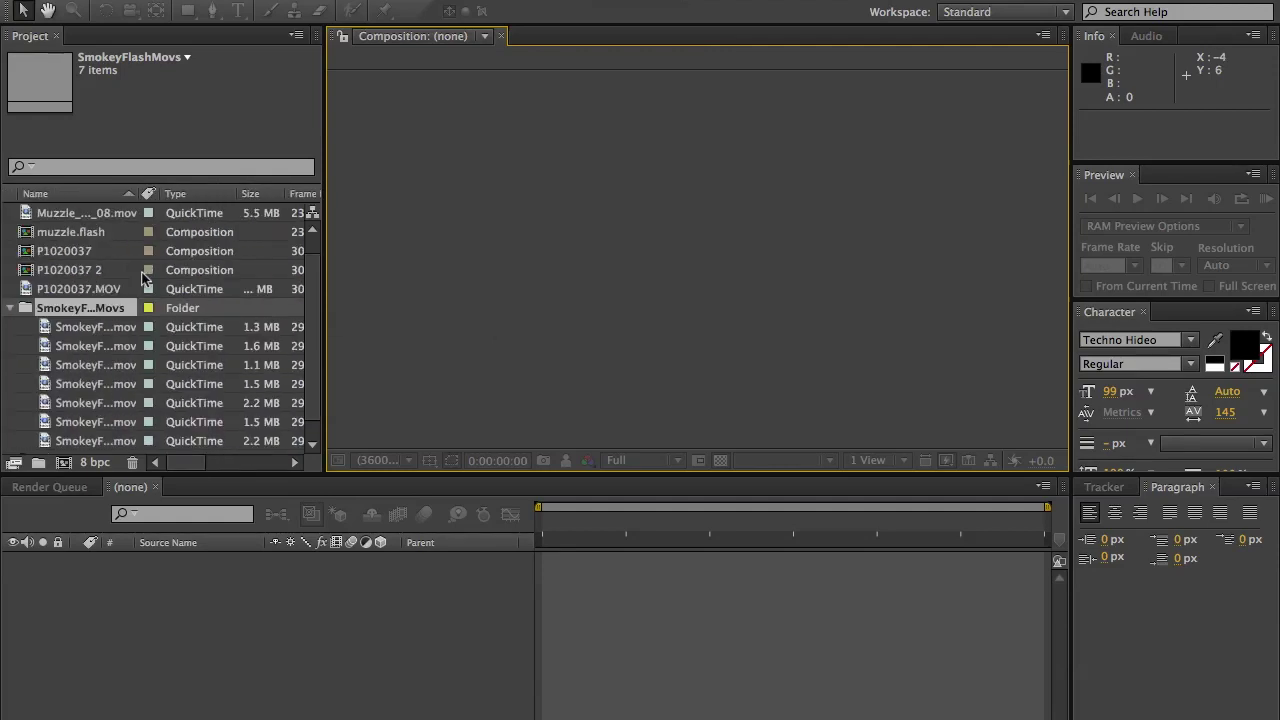
{"action": "scroll", "coordinate": [143, 278], "scroll_direction": "up", "scroll_amount": 1}
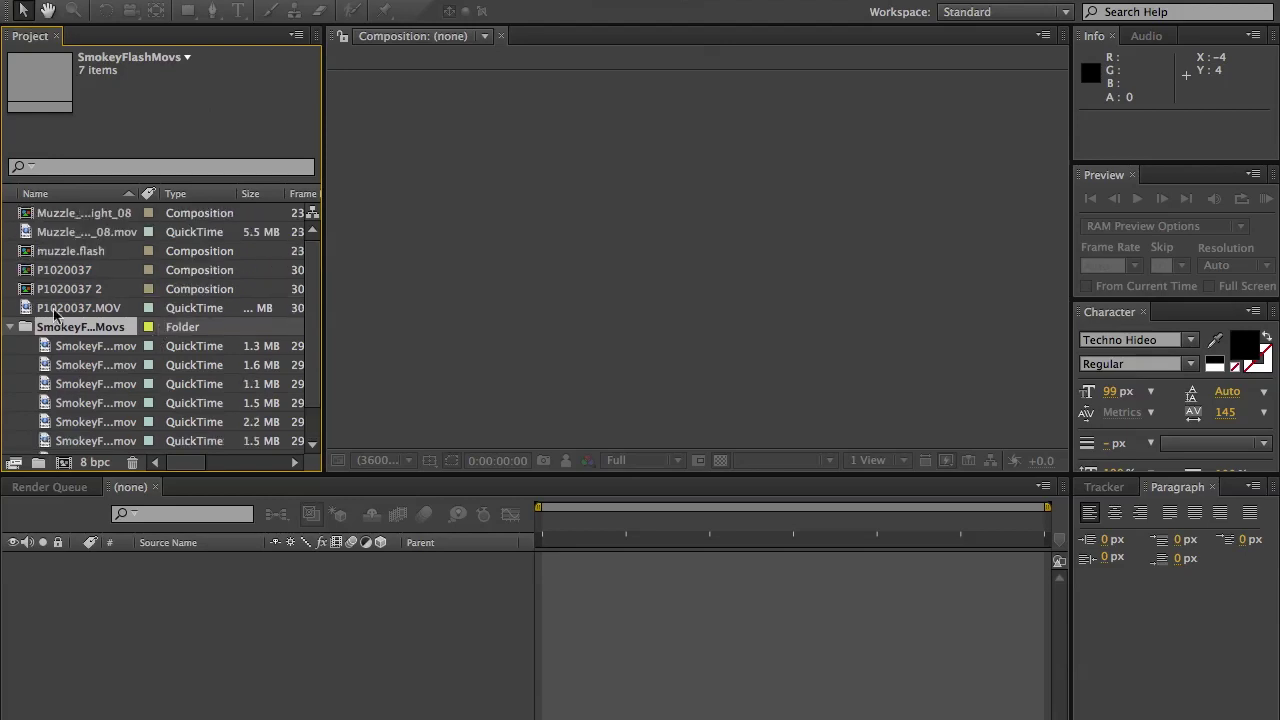
{"action": "scroll", "coordinate": [105, 270], "scroll_direction": "down", "scroll_amount": 3}
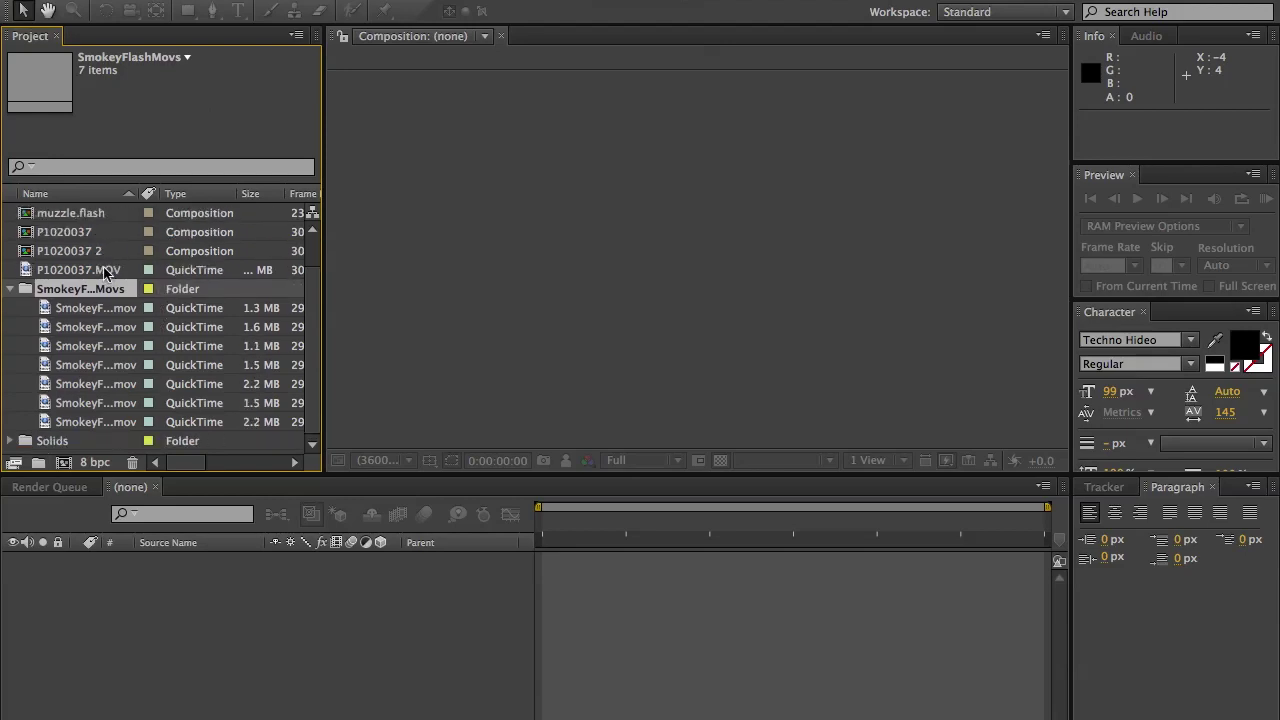
{"action": "left_click", "coordinate": [105, 270]}
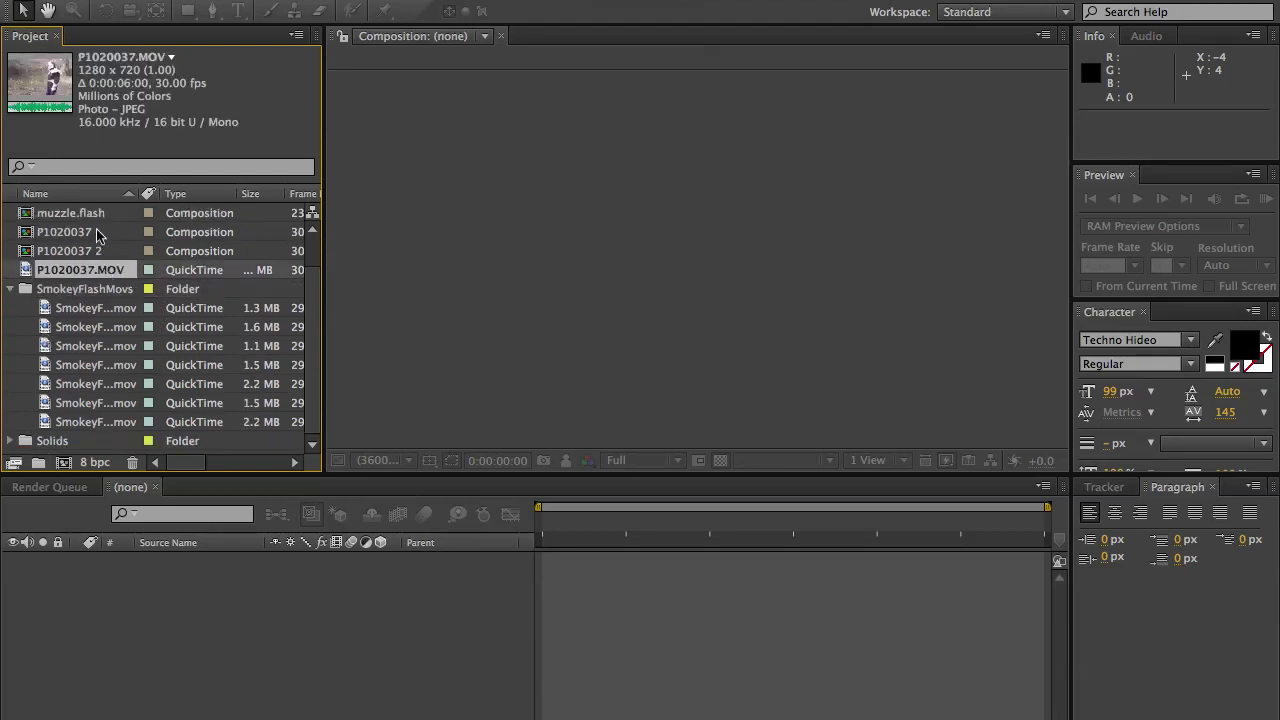
{"action": "double_click", "coordinate": [83, 272]}
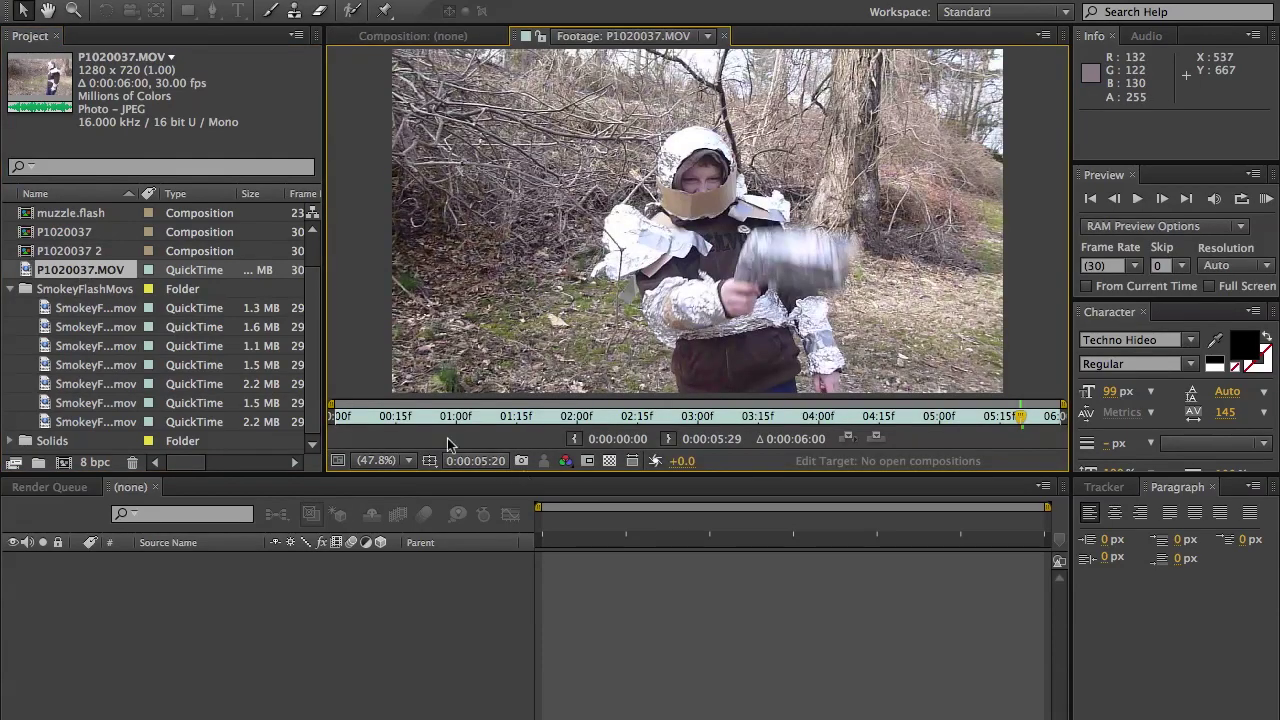
{"action": "key", "text": "space"}
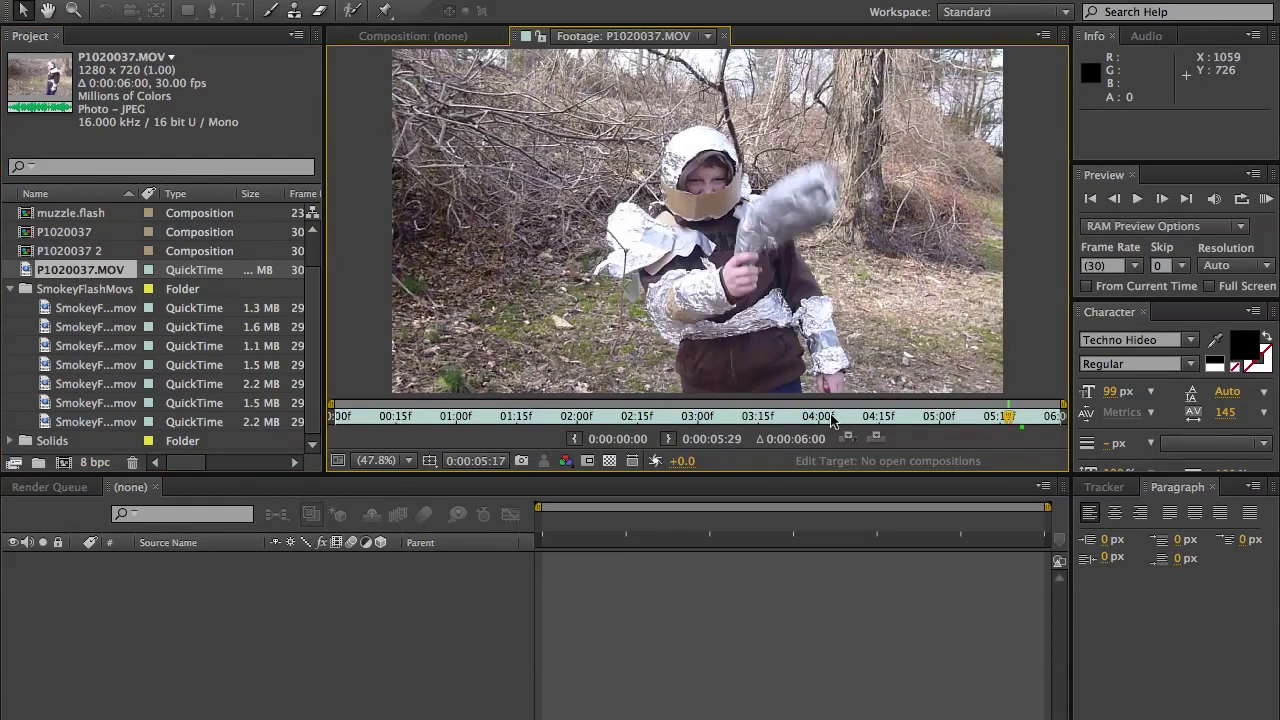
Scrub through the clip, then build composition P1020037 3 from P1020037.MOV.
{"action": "left_click_drag", "start_coordinate": [1014, 417], "coordinate": [838, 428]}
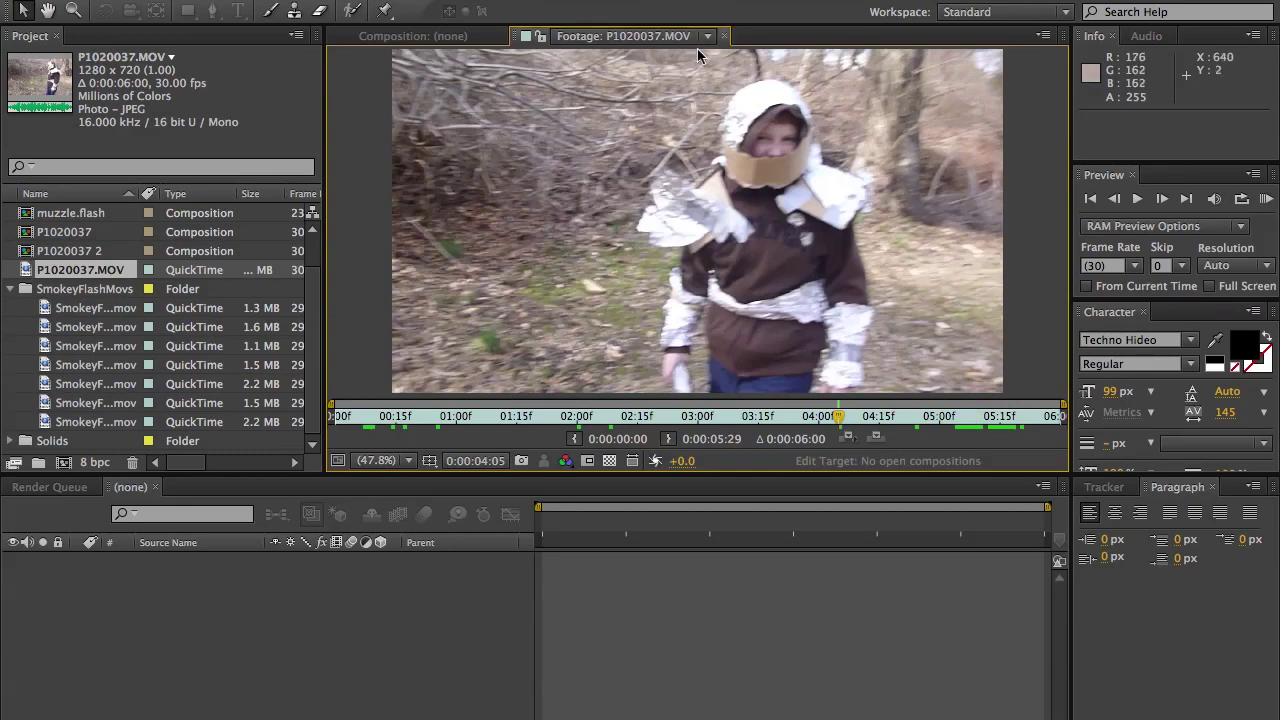
{"action": "left_click", "coordinate": [30, 276]}
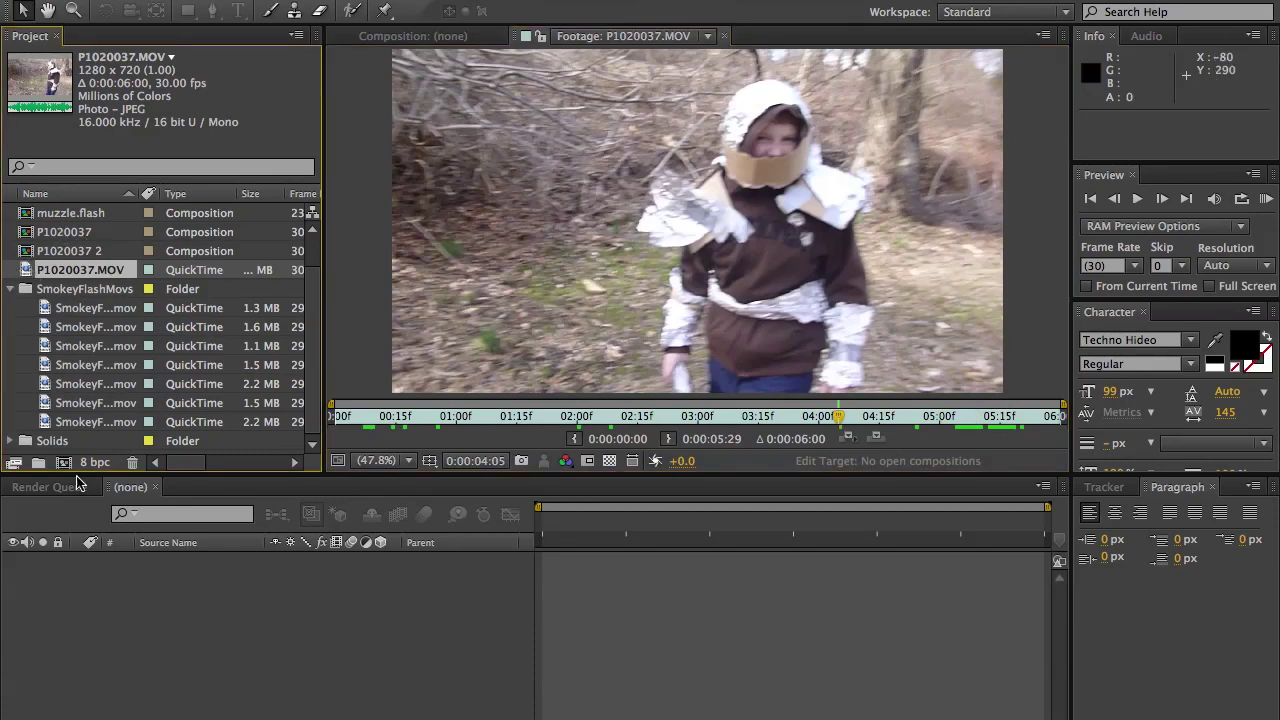
{"action": "left_click", "coordinate": [62, 463]}
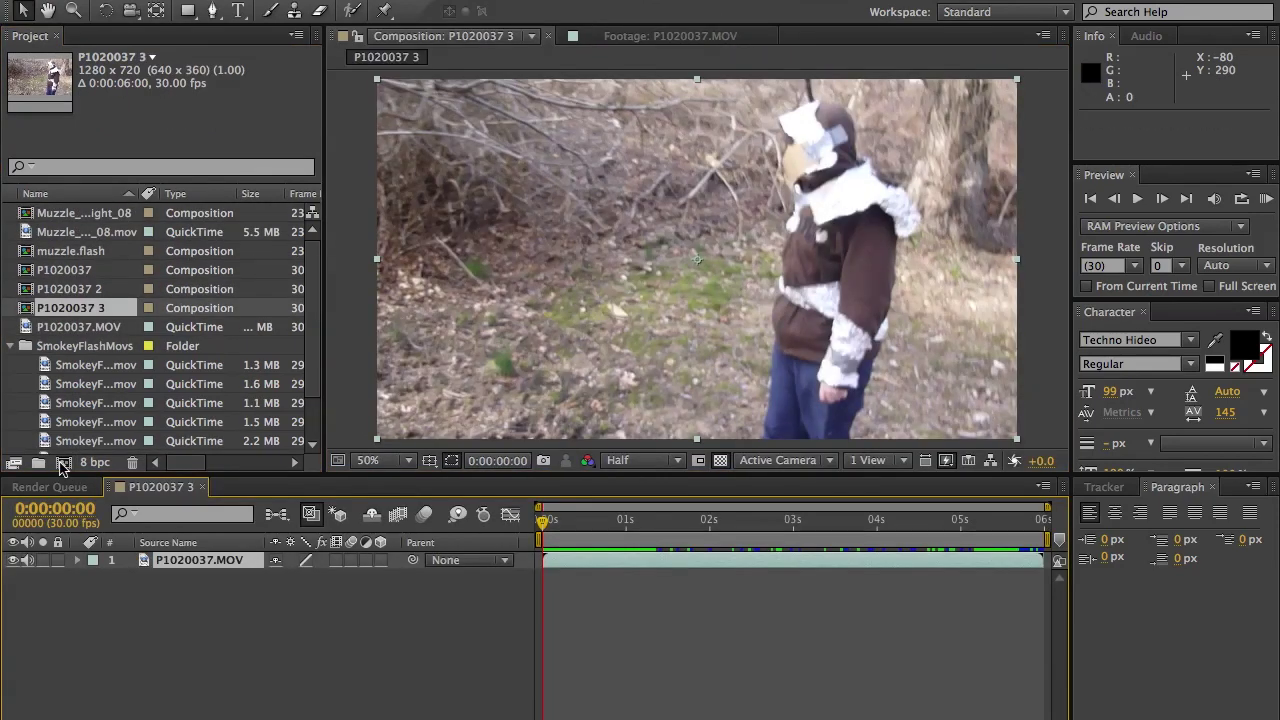
Close the P1020037.MOV footage preview and scrub the composition time toward 0:00:05:14.
{"action": "left_click", "coordinate": [690, 38]}
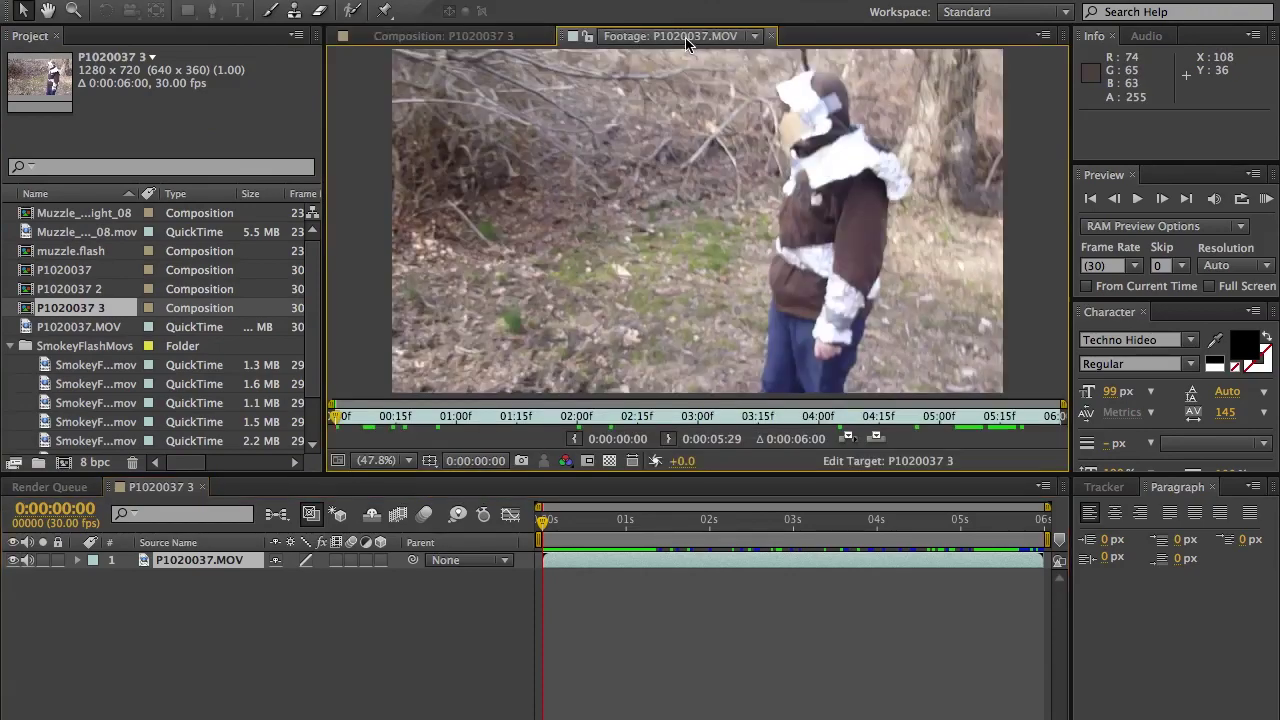
{"action": "left_click", "coordinate": [773, 37]}
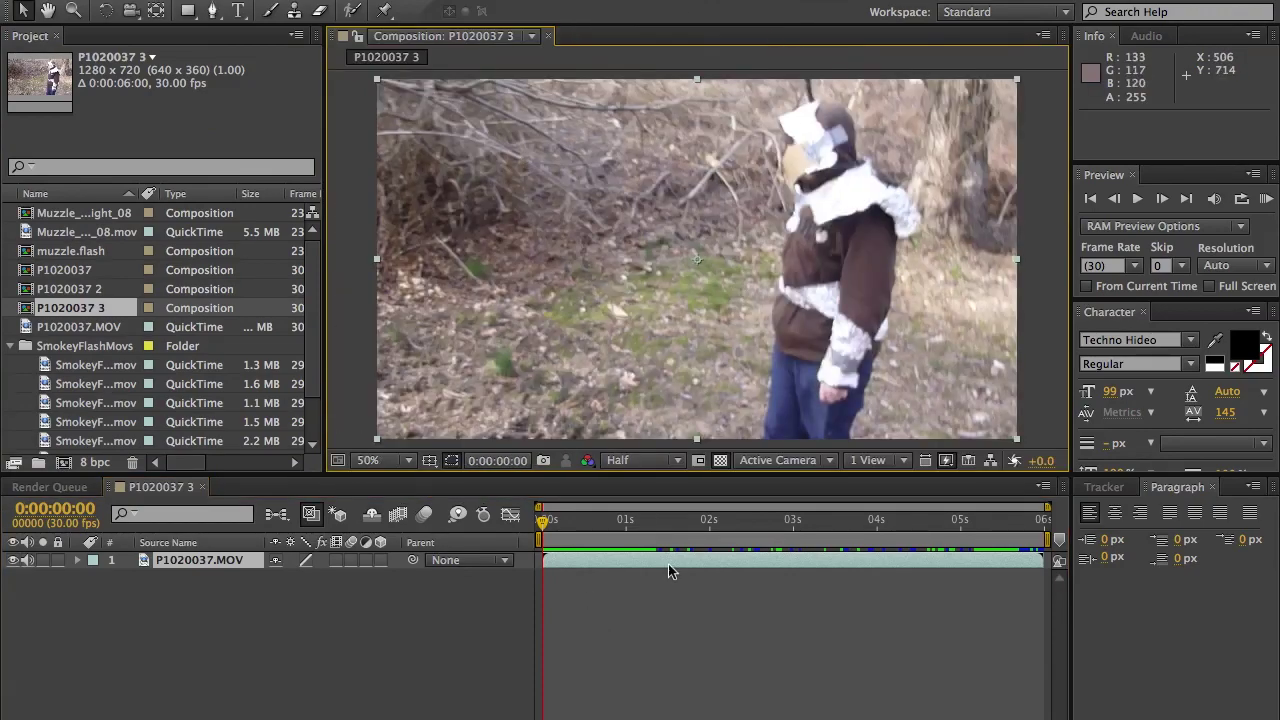
{"action": "left_click_drag", "start_coordinate": [541, 522], "coordinate": [871, 570]}
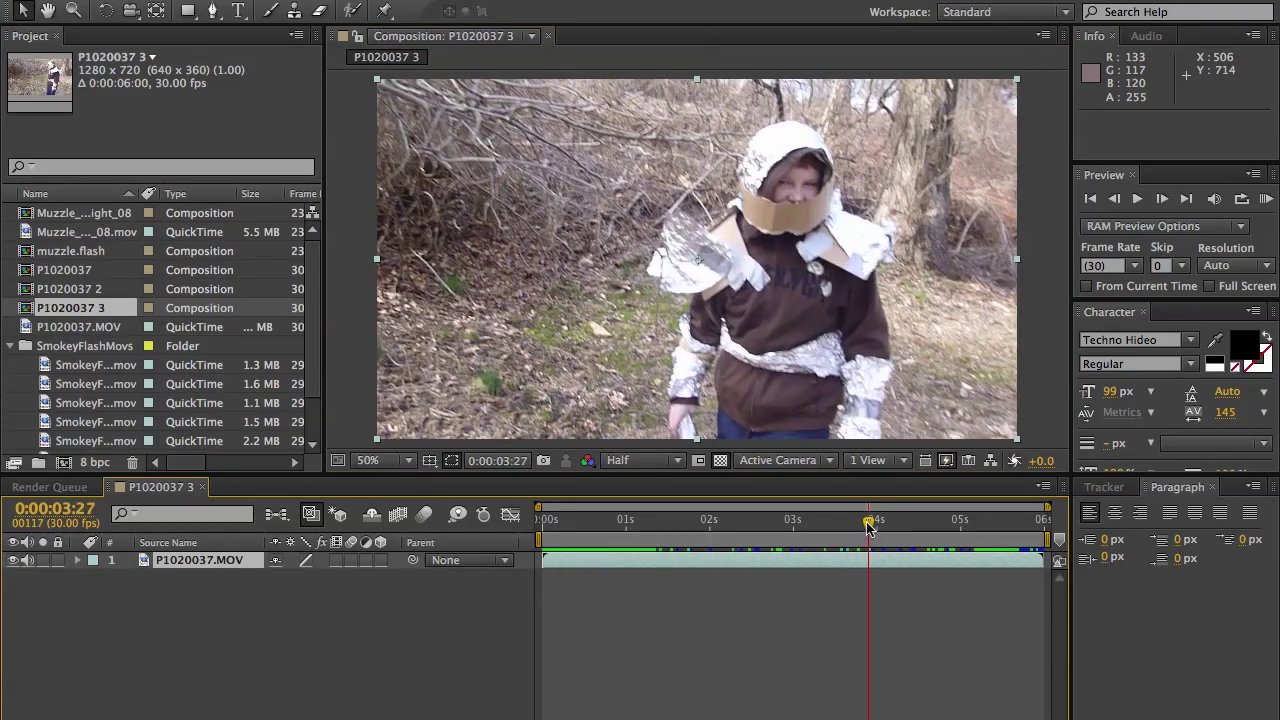
{"action": "left_click_drag", "start_coordinate": [870, 522], "coordinate": [1000, 523]}
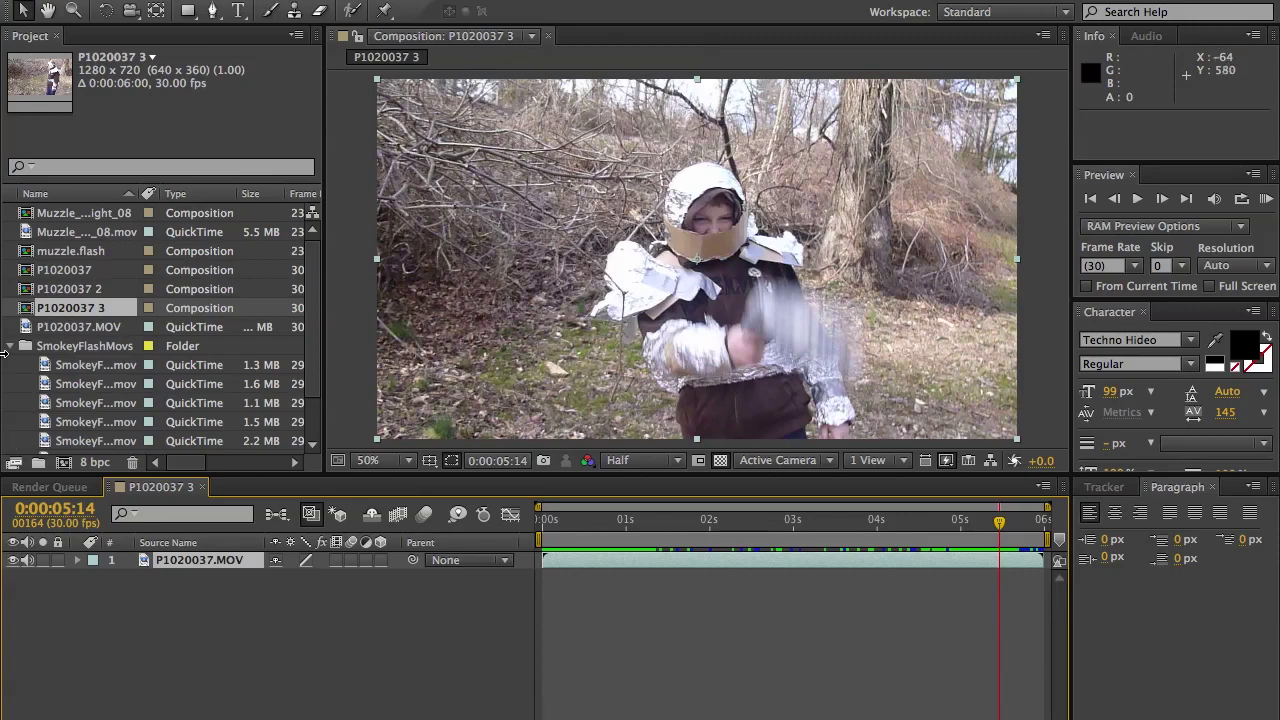
Add muzzle.flash above P1020037.MOV, starting at 0:00:05:14, and reposition it in the frame.
{"action": "left_click_drag", "start_coordinate": [72, 262], "coordinate": [703, 263]}
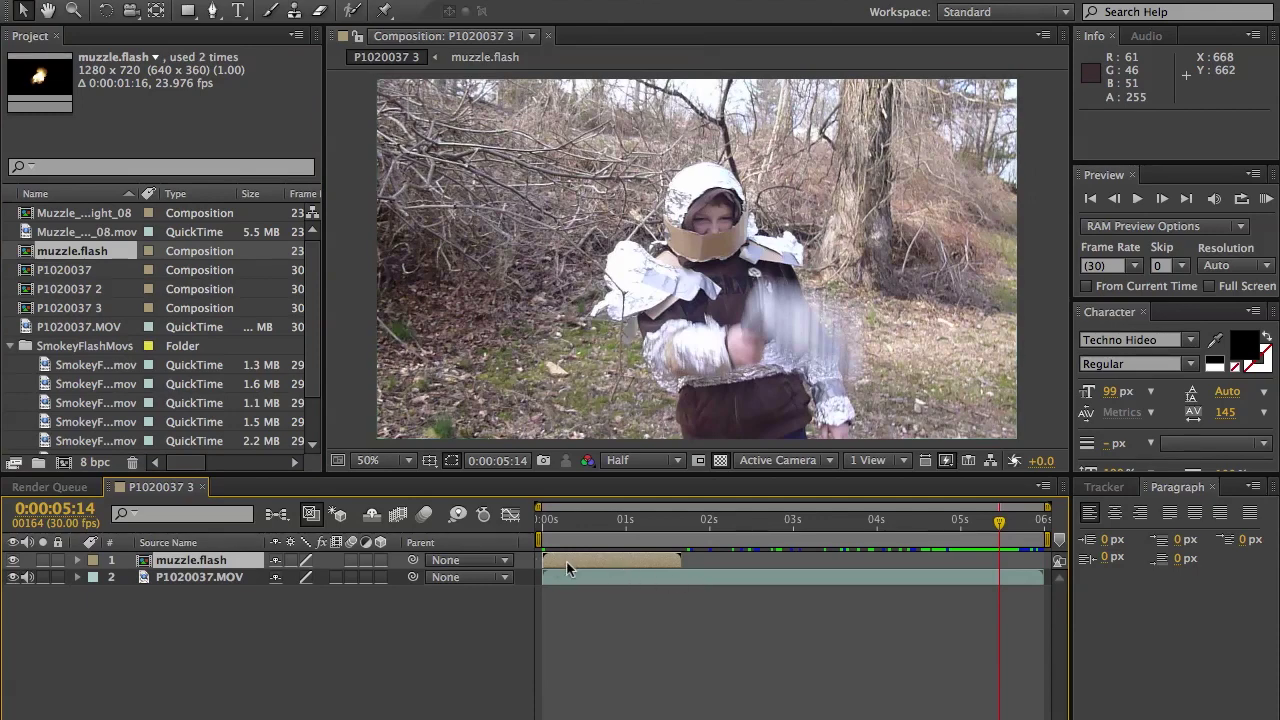
{"action": "left_click_drag", "start_coordinate": [553, 559], "coordinate": [1012, 568]}
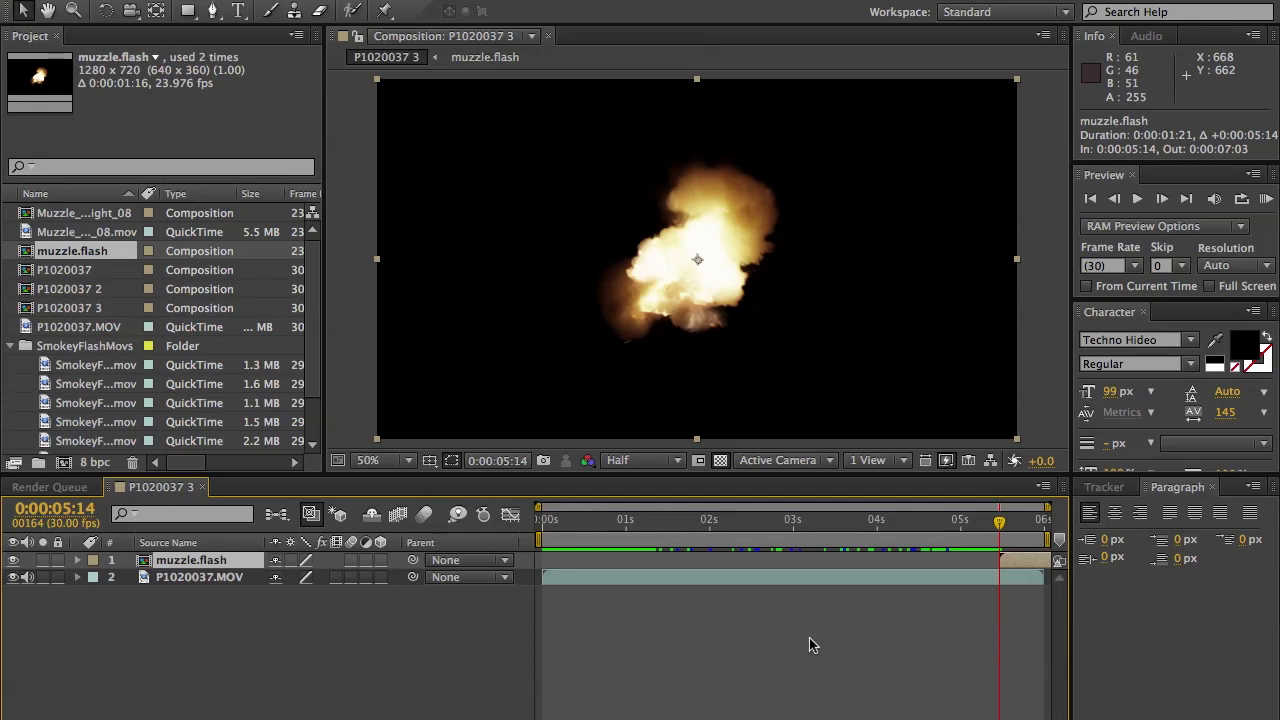
{"action": "mouse_move", "coordinate": [917, 714]}
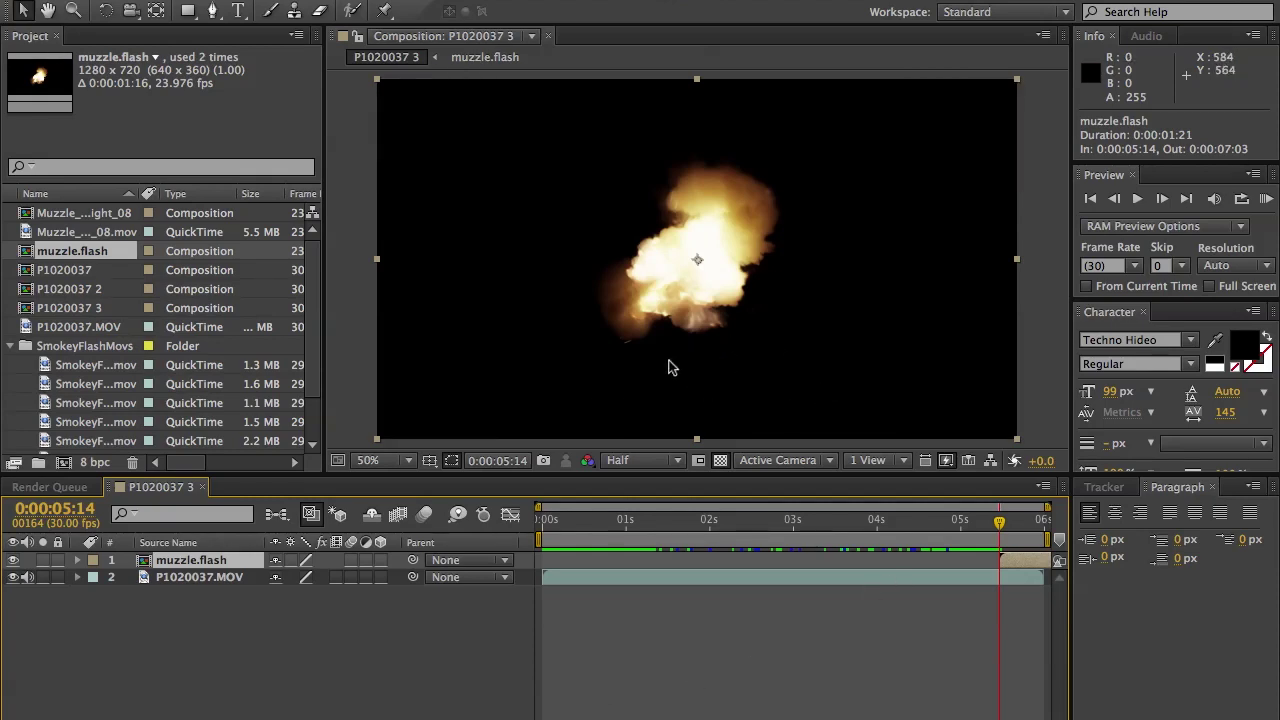
{"action": "mouse_move", "coordinate": [537, 340]}
{"action": "left_mouse_down"}
{"action": "mouse_move", "coordinate": [569, 380]}
{"action": "mouse_move", "coordinate": [654, 371]}
{"action": "mouse_move", "coordinate": [790, 328]}
{"action": "mouse_move", "coordinate": [911, 243]}
{"action": "mouse_move", "coordinate": [451, 346]}
{"action": "mouse_move", "coordinate": [545, 356]}
{"action": "mouse_move", "coordinate": [536, 342]}
{"action": "mouse_move", "coordinate": [805, 334]}
{"action": "mouse_move", "coordinate": [895, 405]}
{"action": "mouse_move", "coordinate": [775, 537]}
{"action": "mouse_move", "coordinate": [571, 314]}
{"action": "mouse_move", "coordinate": [529, 335]}
{"action": "left_mouse_up"}
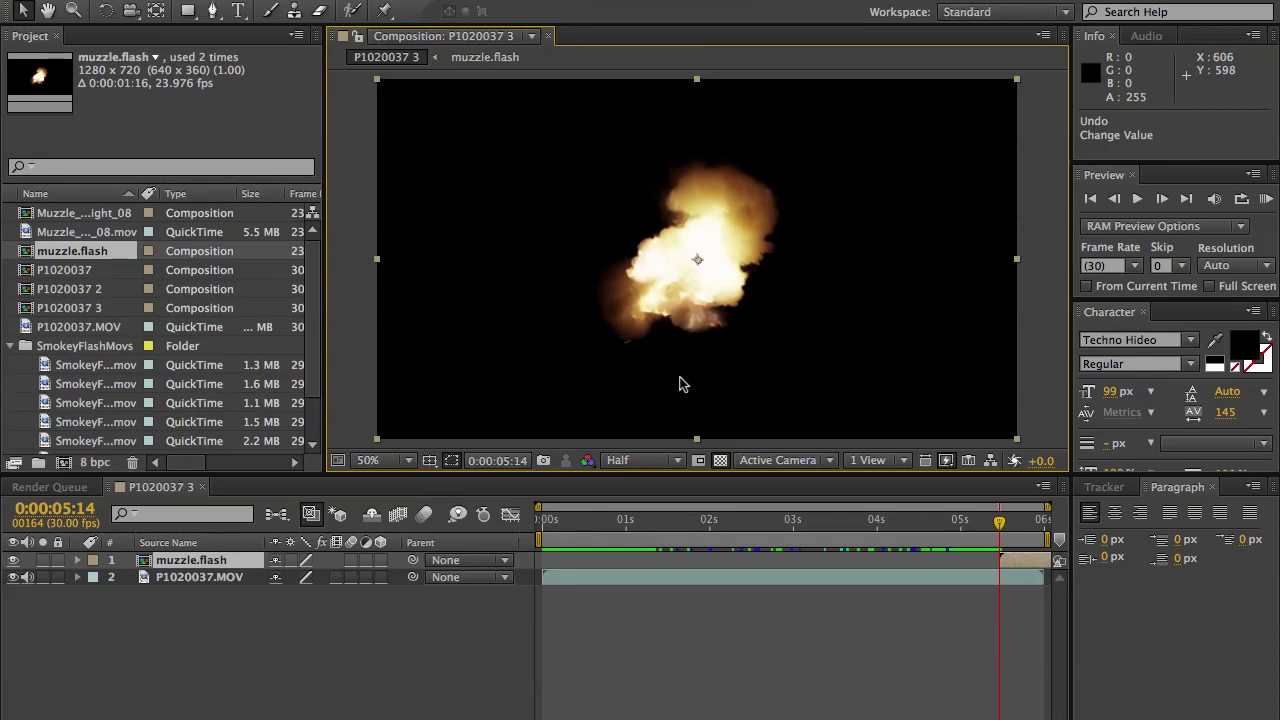
{"action": "right_click", "coordinate": [737, 309]}
Set muzzle.flash to Screen blending and move the flash over the boy's hand.
{"action": "mouse_move", "coordinate": [793, 262]}
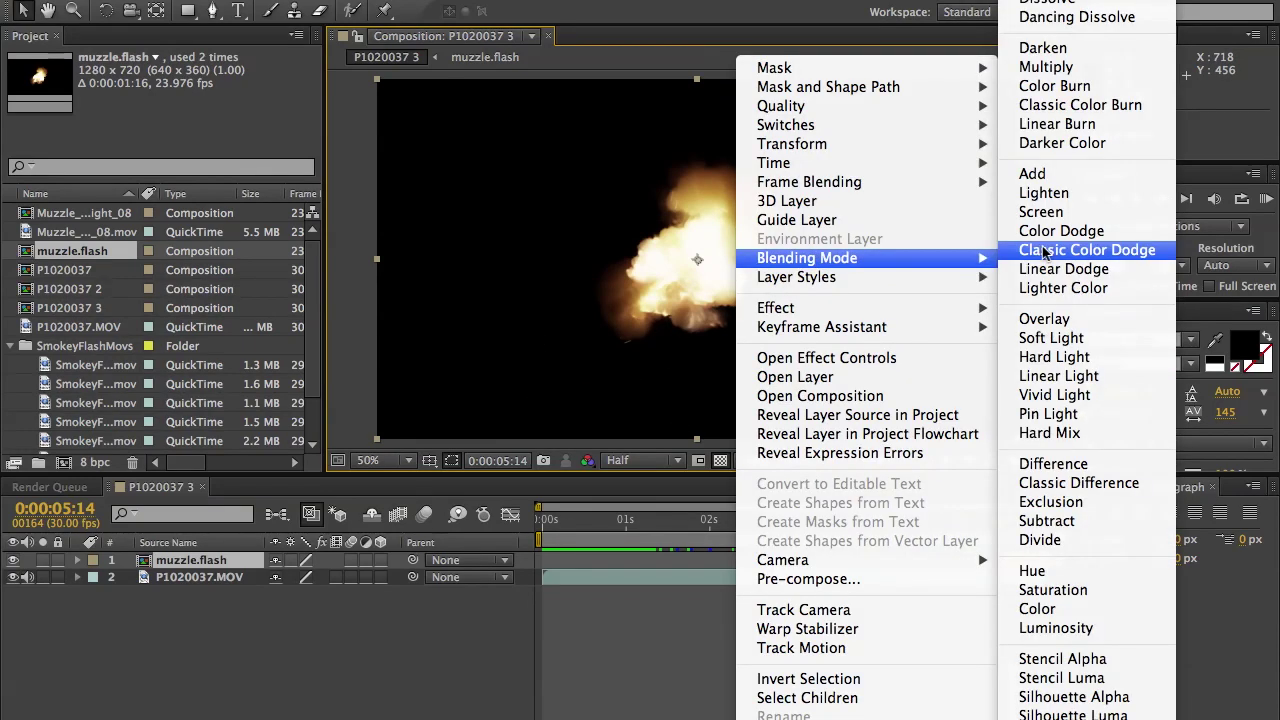
{"action": "left_click", "coordinate": [1075, 218]}
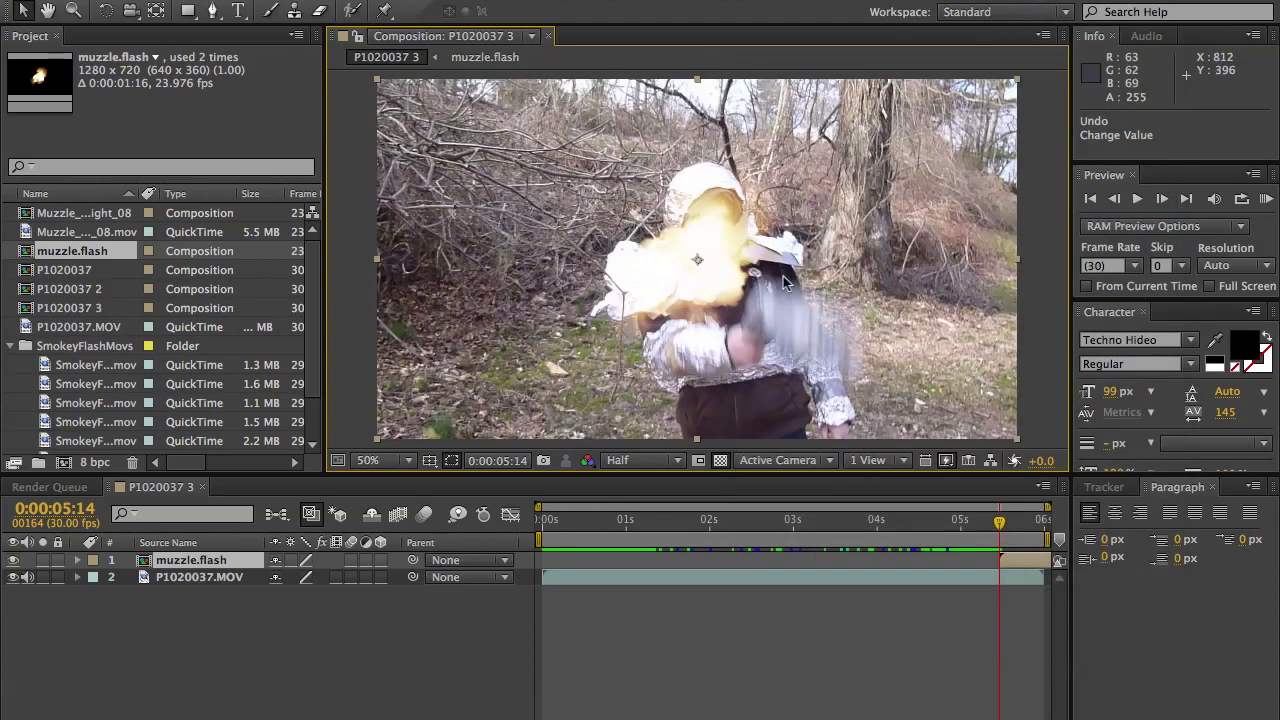
{"action": "left_click_drag", "start_coordinate": [783, 276], "coordinate": [837, 308]}
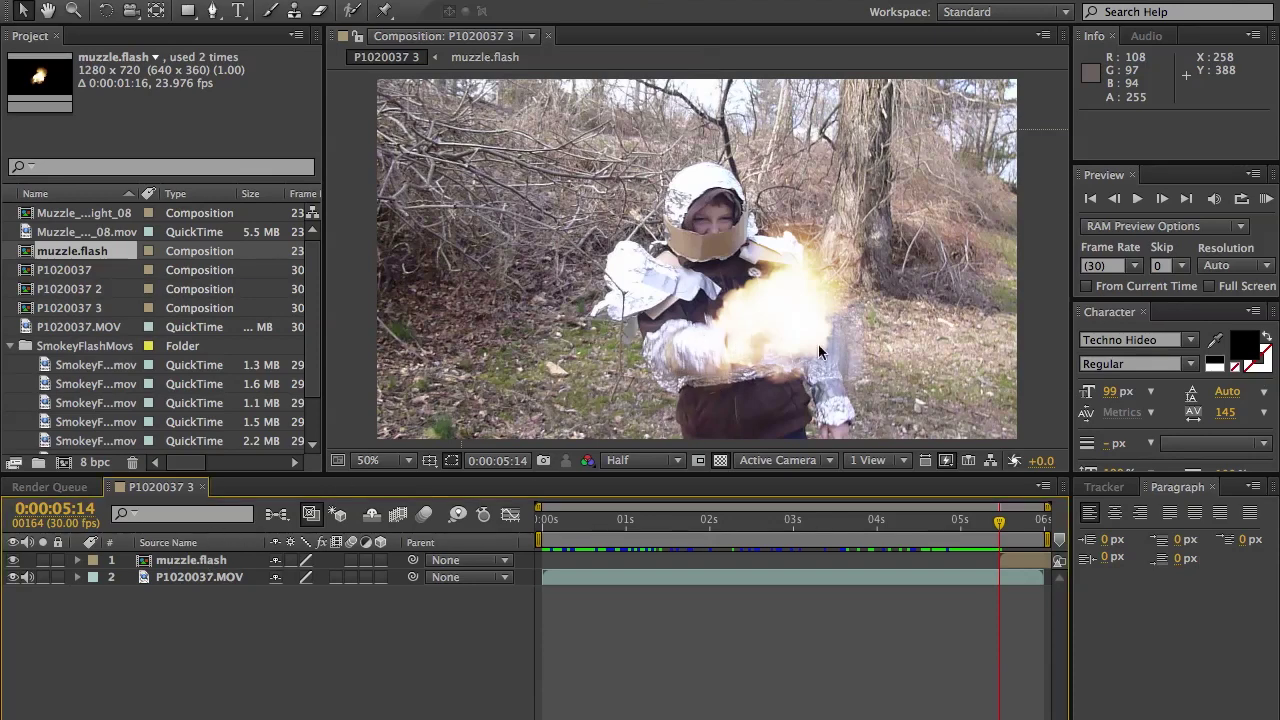
{"action": "left_click", "coordinate": [193, 562]}
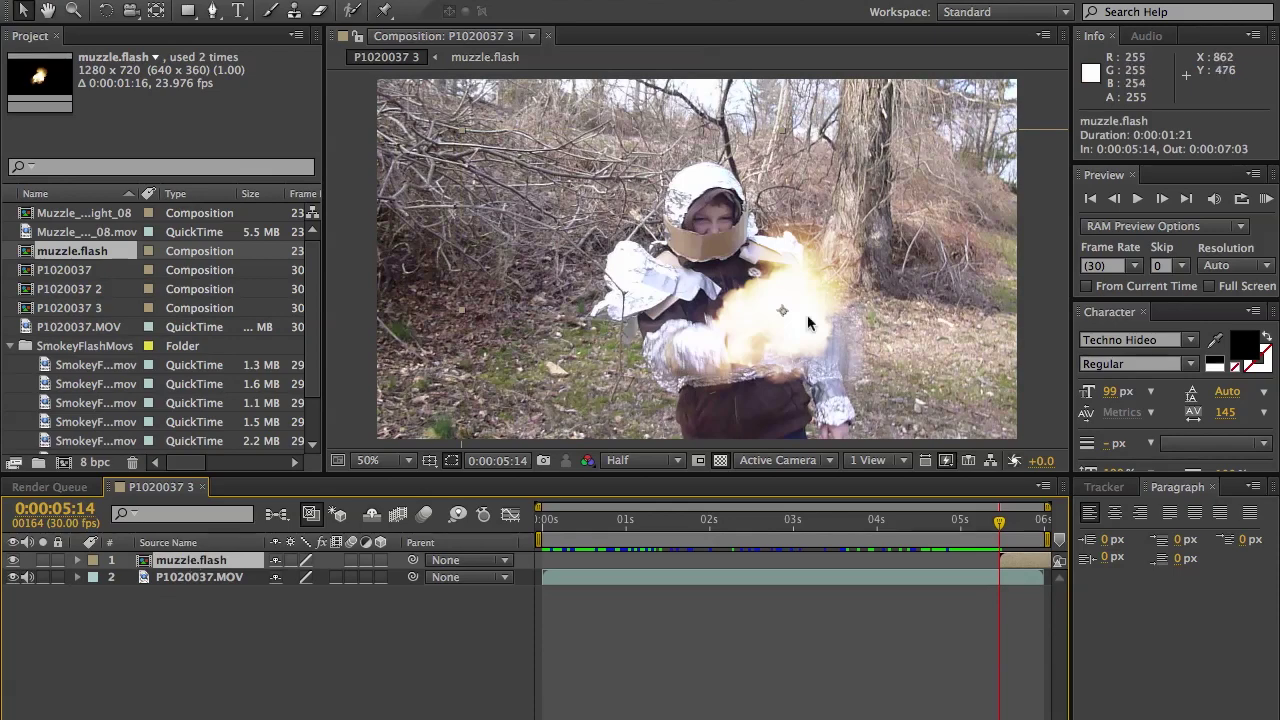
Rotate the muzzle flash about 60° and place it at the gun's tip (position 988, 560).
{"action": "left_click_drag", "start_coordinate": [731, 344], "coordinate": [833, 355]}
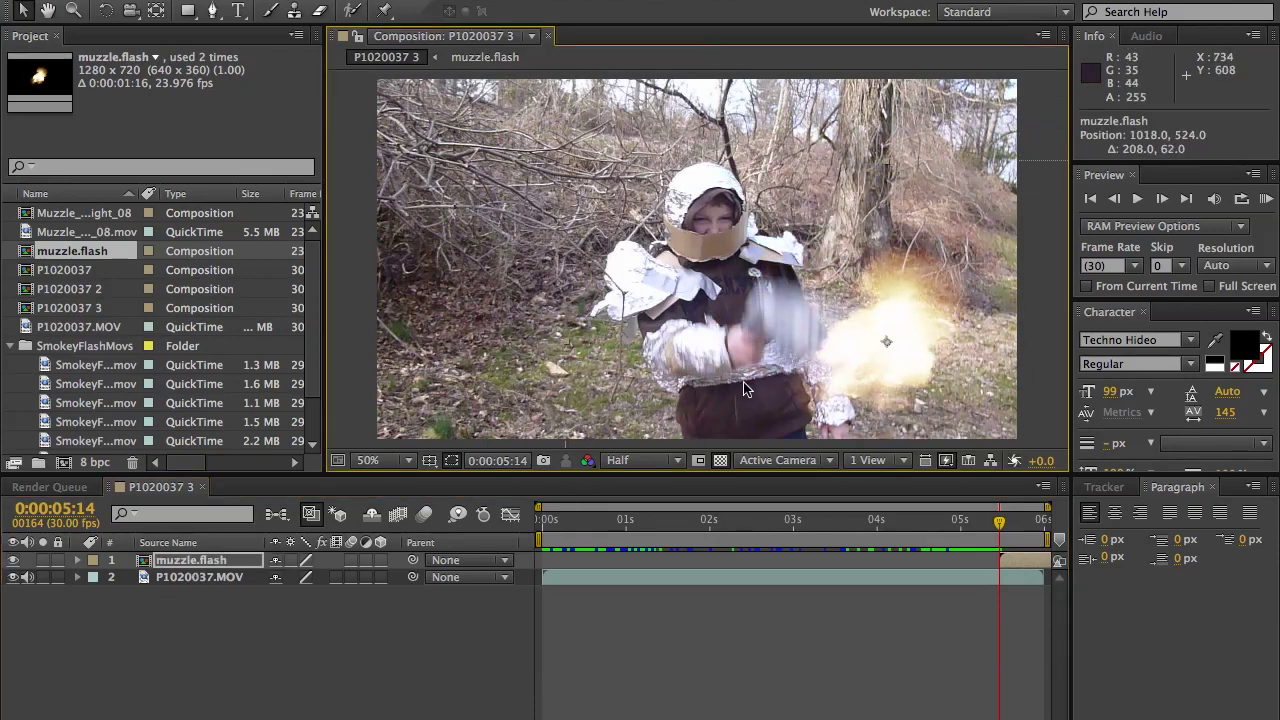
{"action": "key", "text": "w"}
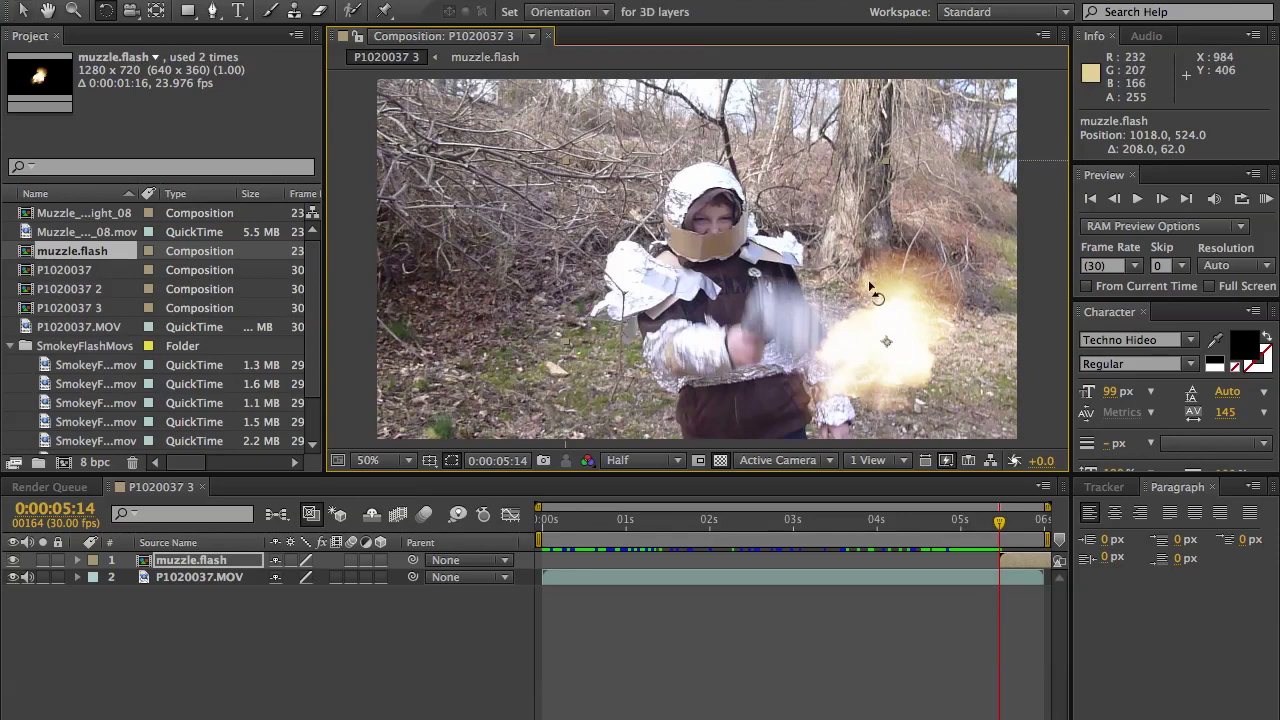
{"action": "left_click_drag", "start_coordinate": [935, 246], "coordinate": [958, 350]}
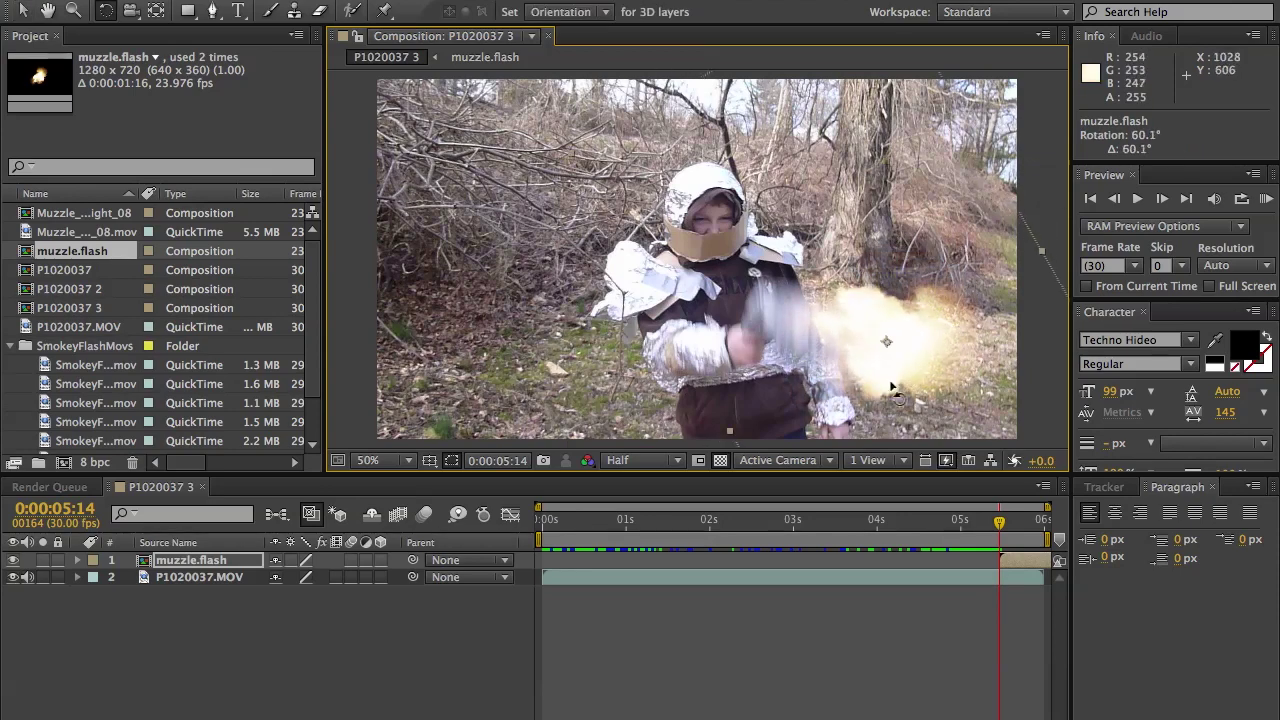
{"action": "key", "text": "v"}
{"action": "left_click_drag", "start_coordinate": [935, 379], "coordinate": [909, 399]}
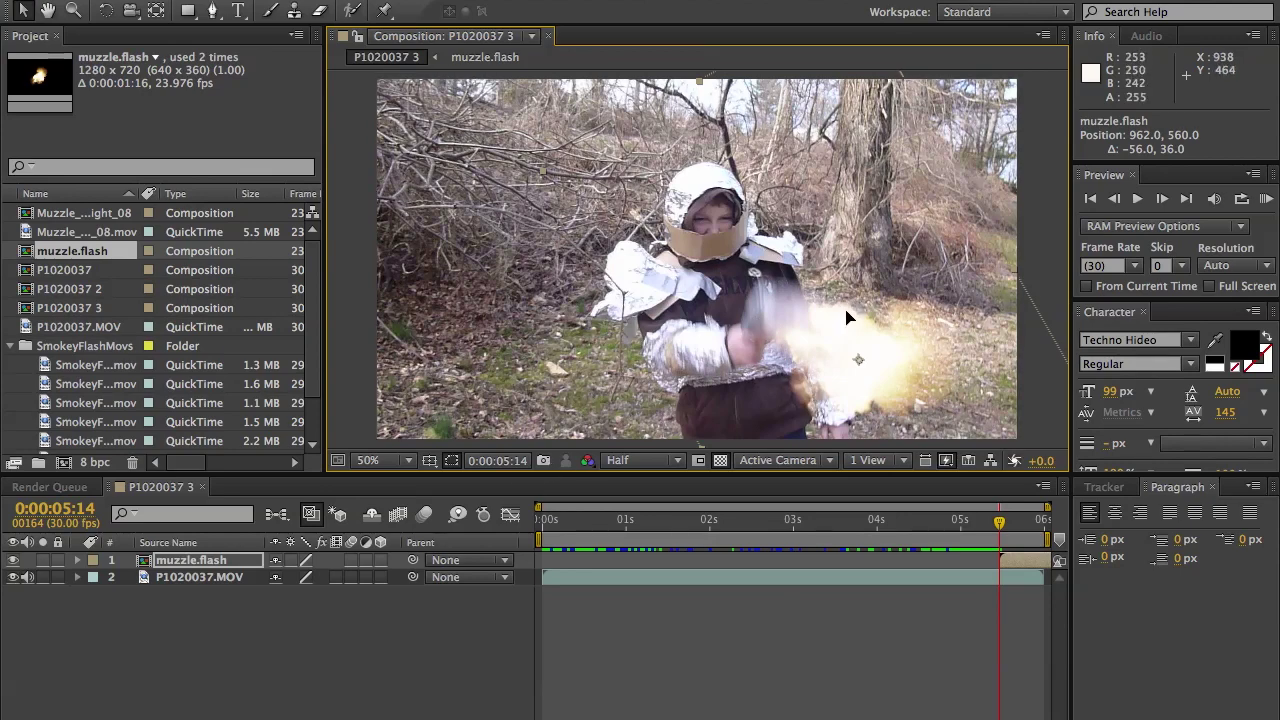
{"action": "mouse_move", "coordinate": [846, 317]}
{"action": "left_mouse_down"}
{"action": "mouse_move", "coordinate": [920, 331]}
{"action": "mouse_move", "coordinate": [780, 362]}
{"action": "mouse_move", "coordinate": [851, 326]}
{"action": "mouse_move", "coordinate": [853, 306]}
{"action": "mouse_move", "coordinate": [885, 362]}
{"action": "mouse_move", "coordinate": [903, 297]}
{"action": "mouse_move", "coordinate": [846, 177]}
{"action": "mouse_move", "coordinate": [861, 321]}
{"action": "left_mouse_up"}
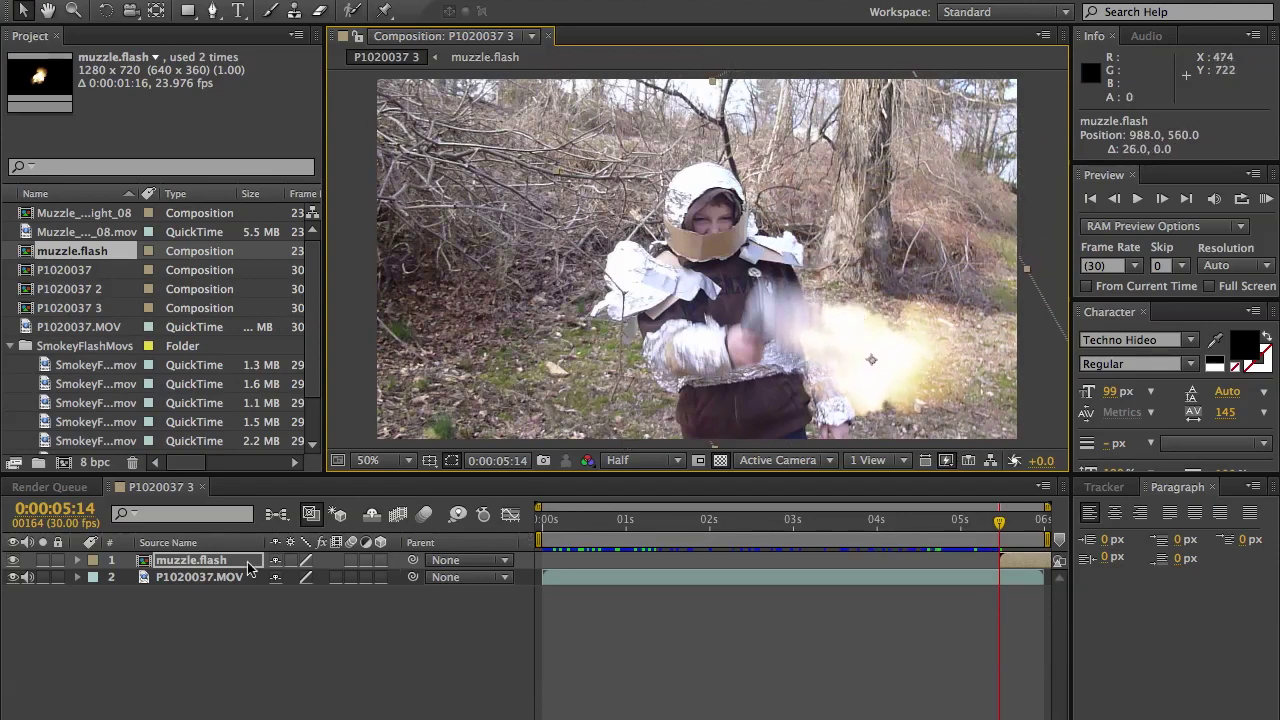
{"action": "left_click", "coordinate": [175, 565]}
{"action": "key", "text": "s"}
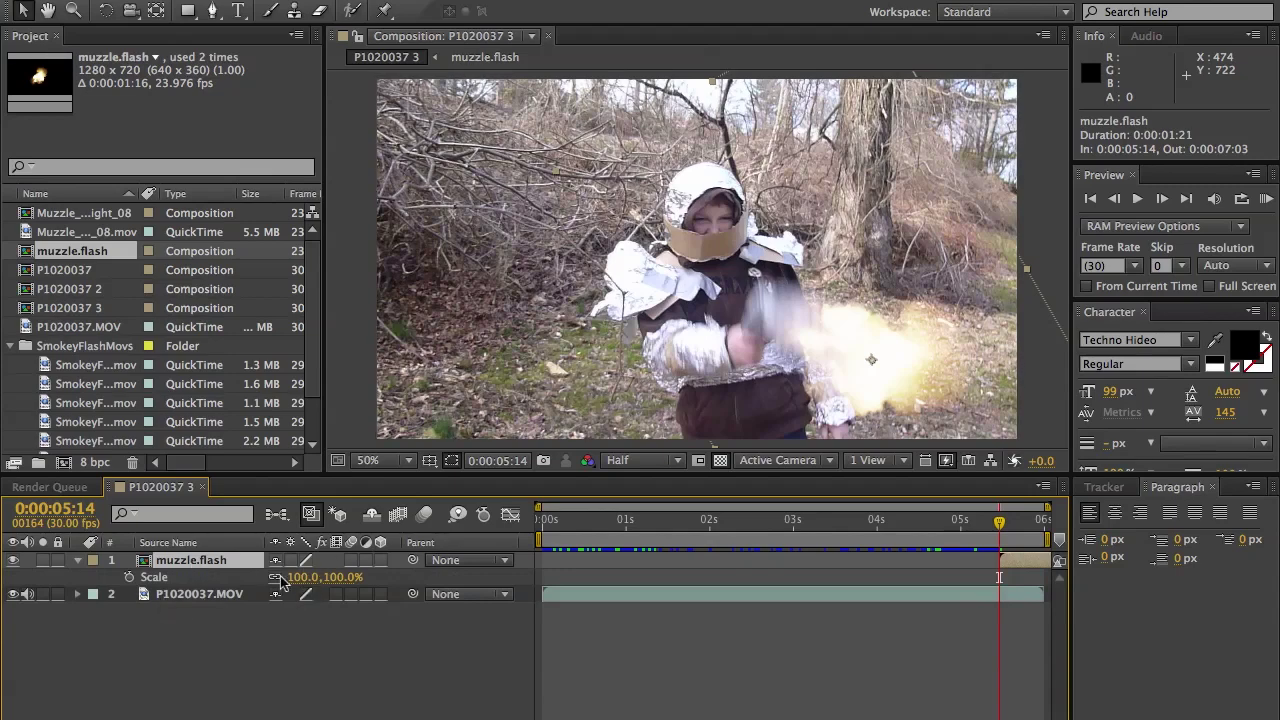
{"action": "left_click_drag", "start_coordinate": [310, 577], "coordinate": [297, 577]}
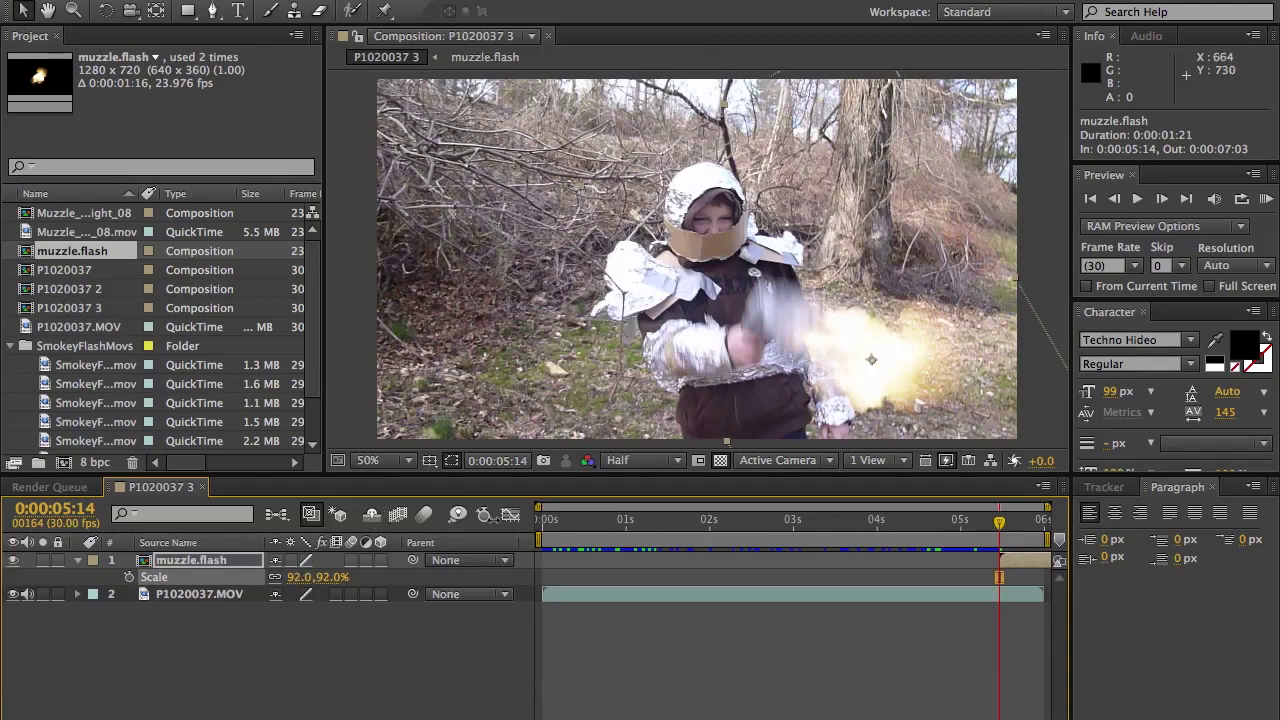
{"action": "left_click_drag", "start_coordinate": [845, 358], "coordinate": [847, 360]}
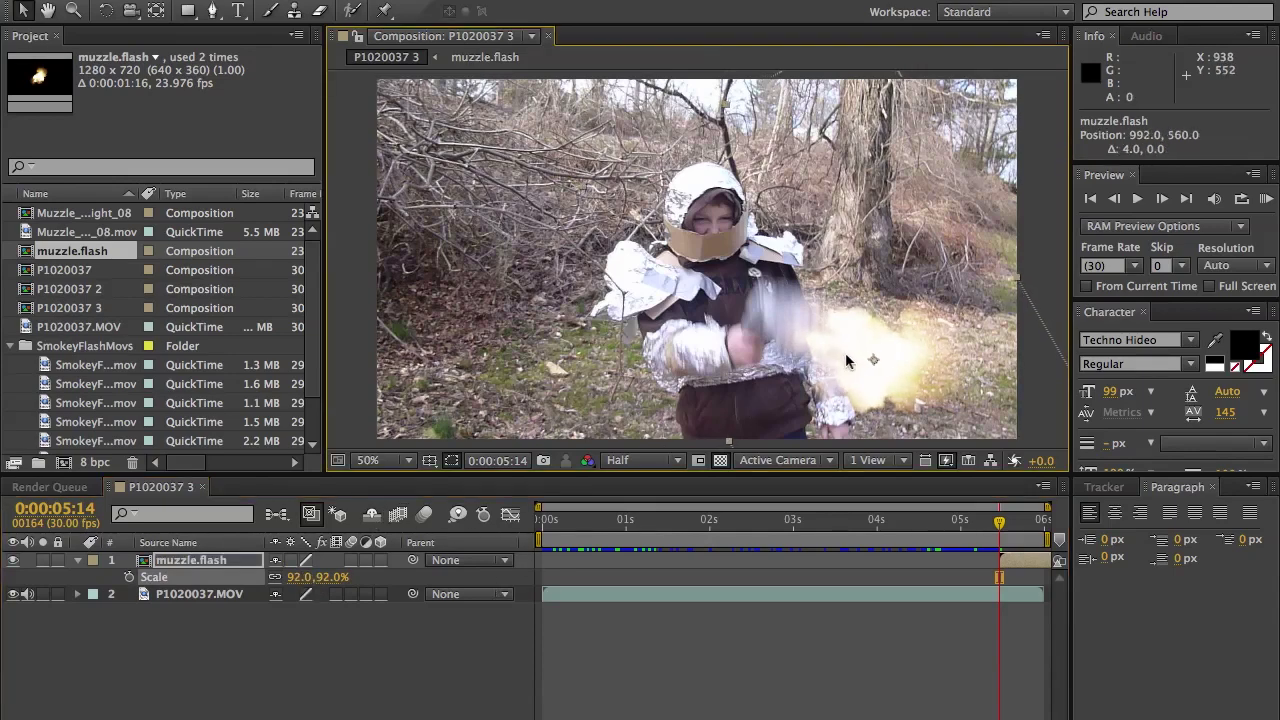
{"action": "left_click", "coordinate": [1014, 570]}
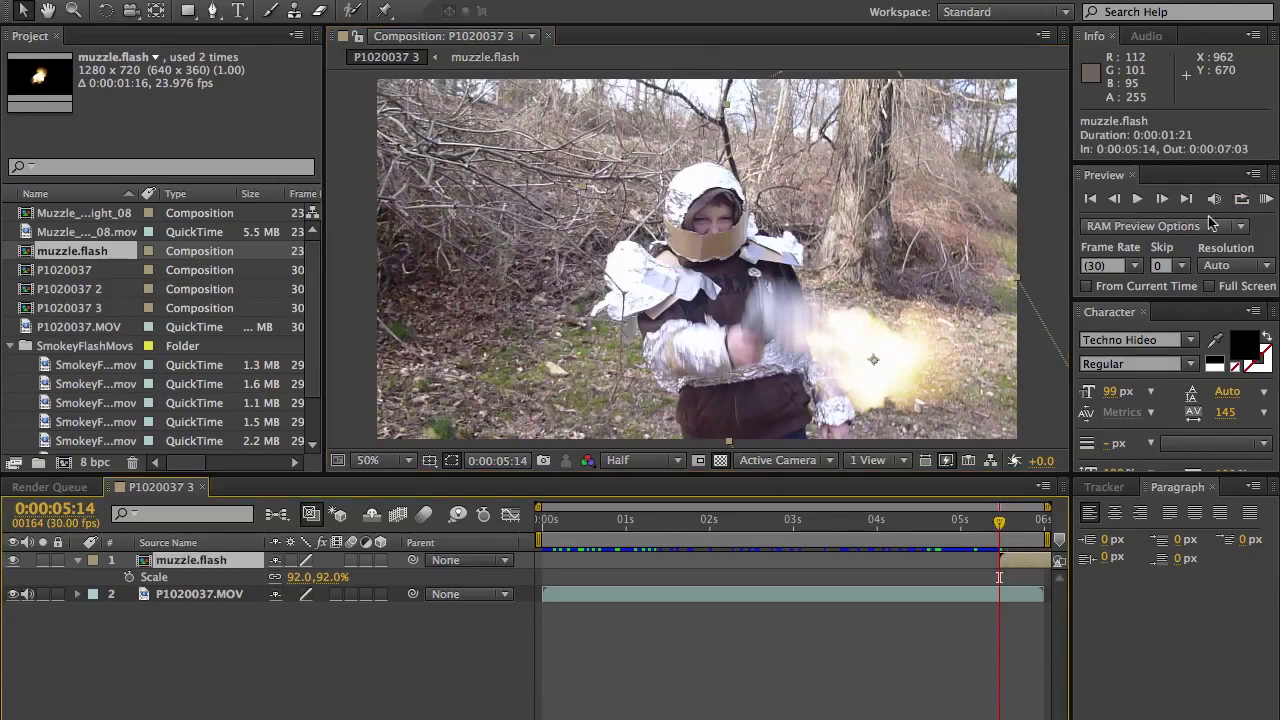
{"action": "left_click", "coordinate": [1162, 199]}
{"action": "left_click", "coordinate": [1162, 199]}
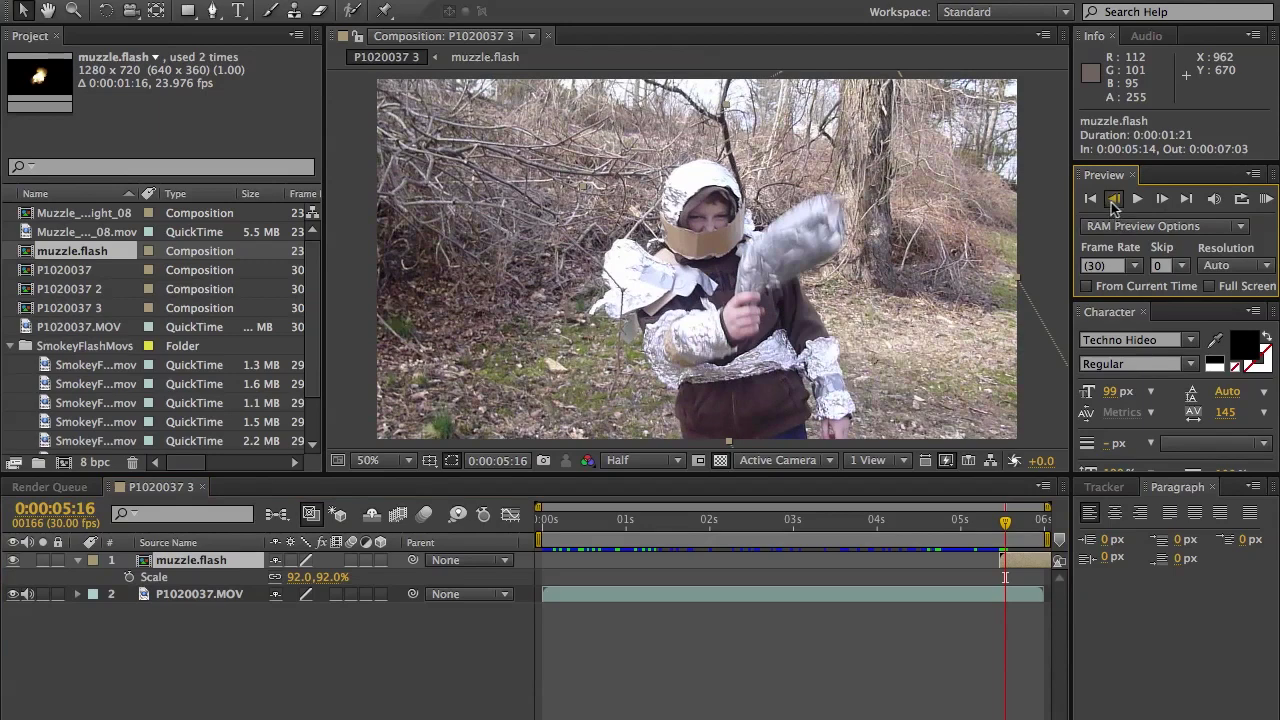
{"action": "left_click", "coordinate": [1114, 199]}
{"action": "left_click", "coordinate": [1114, 199]}
{"action": "left_click", "coordinate": [1014, 560]}
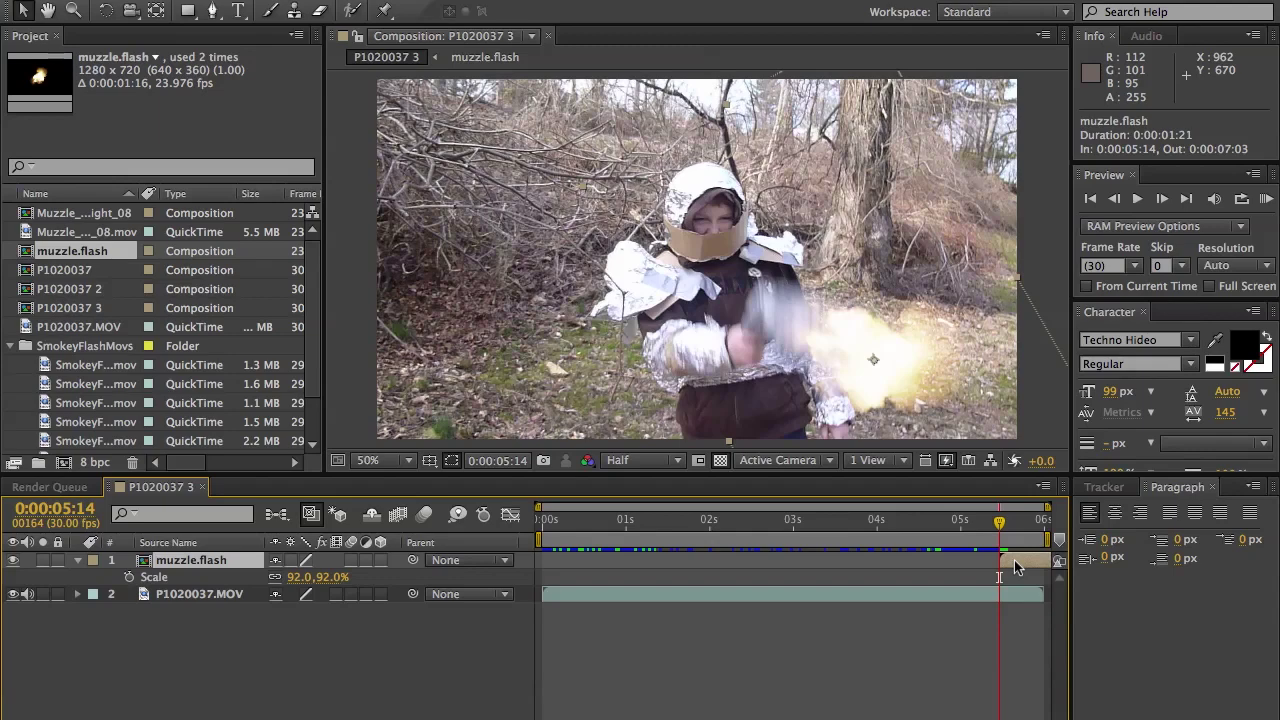
{"action": "key", "text": "alt+bracketright"}
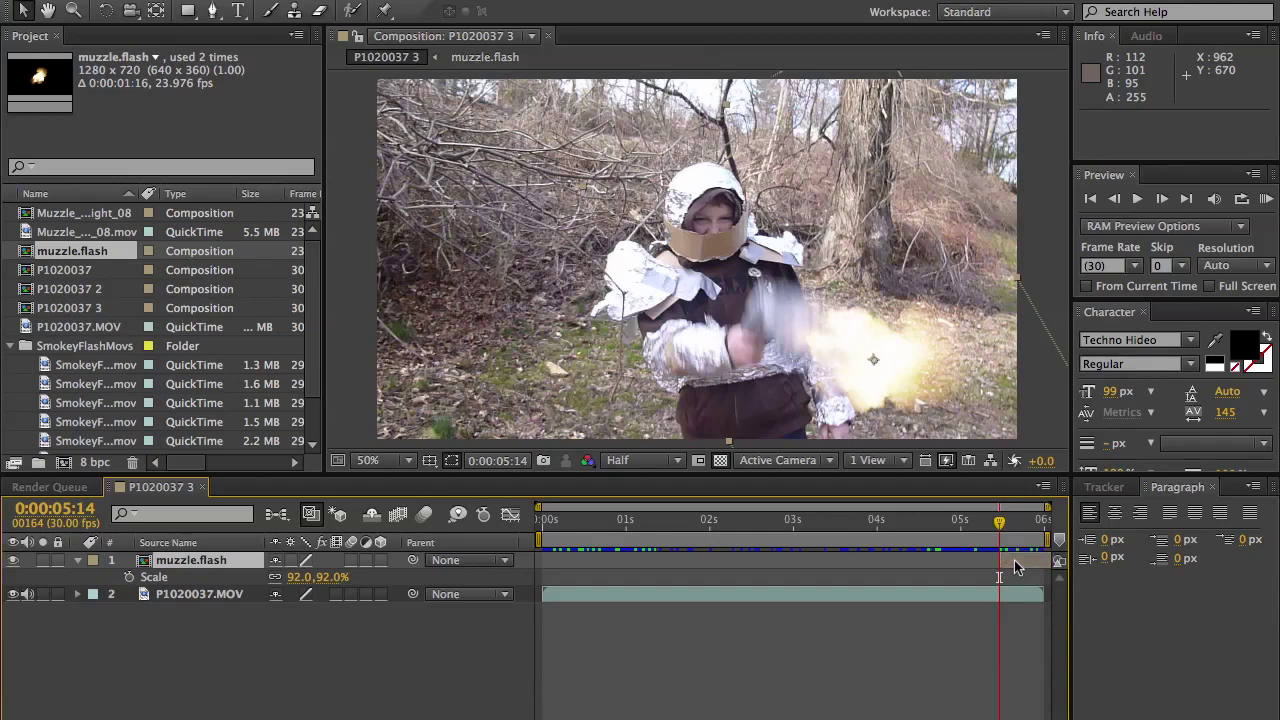
Start the work area at 0:00:05:11 and RAM preview the muzzle flash firing.
{"action": "left_click", "coordinate": [984, 645]}
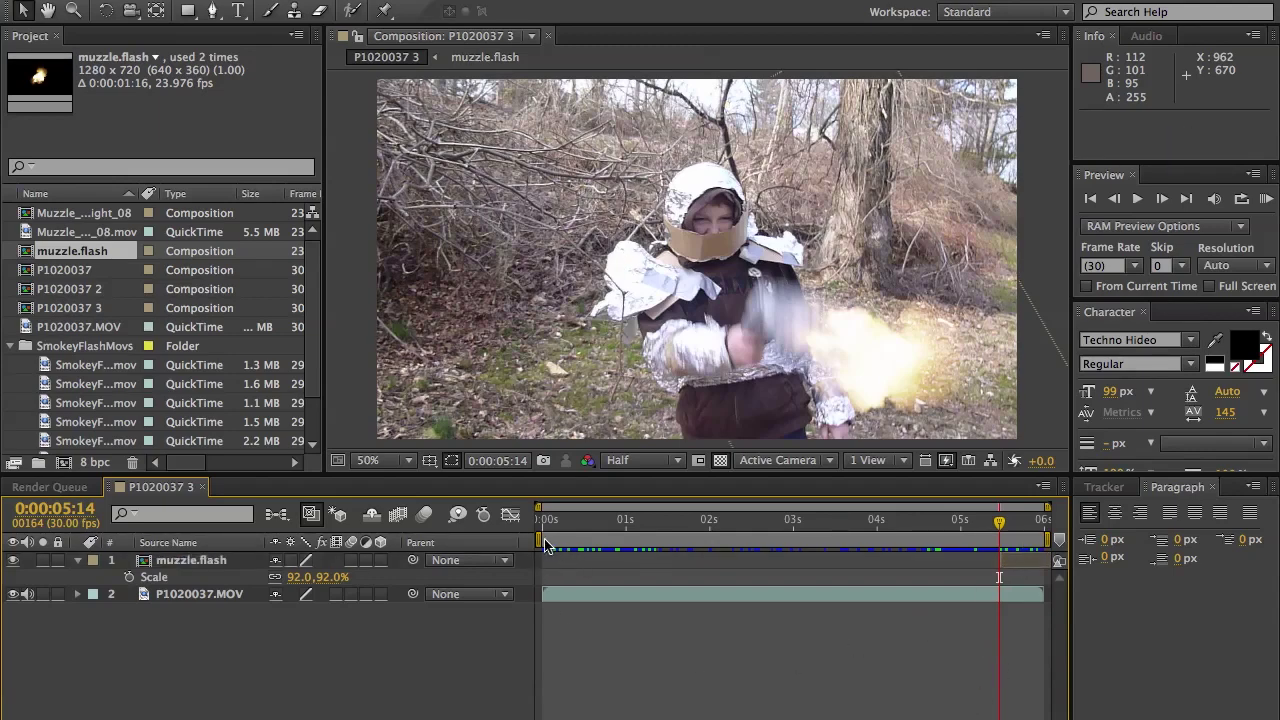
{"action": "left_click_drag", "start_coordinate": [540, 538], "coordinate": [988, 538]}
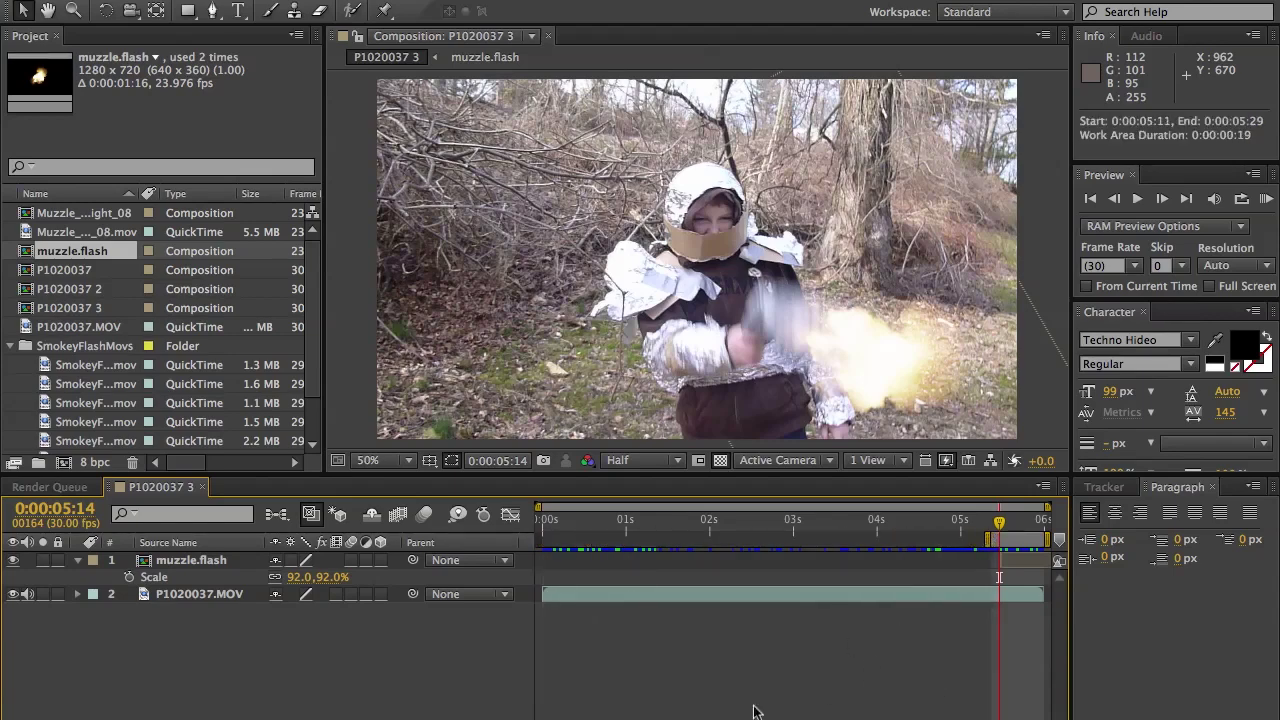
{"action": "key", "text": "KP_0"}
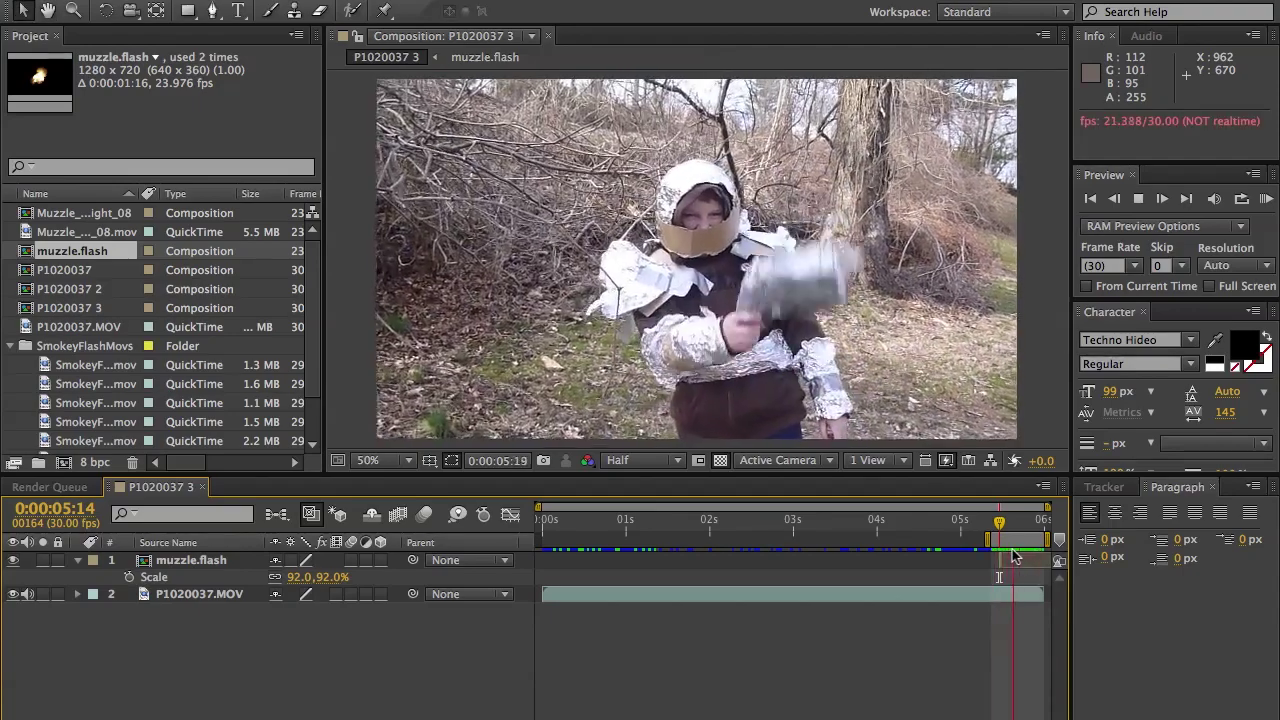
{"action": "left_click_drag", "start_coordinate": [1036, 530], "coordinate": [997, 543]}
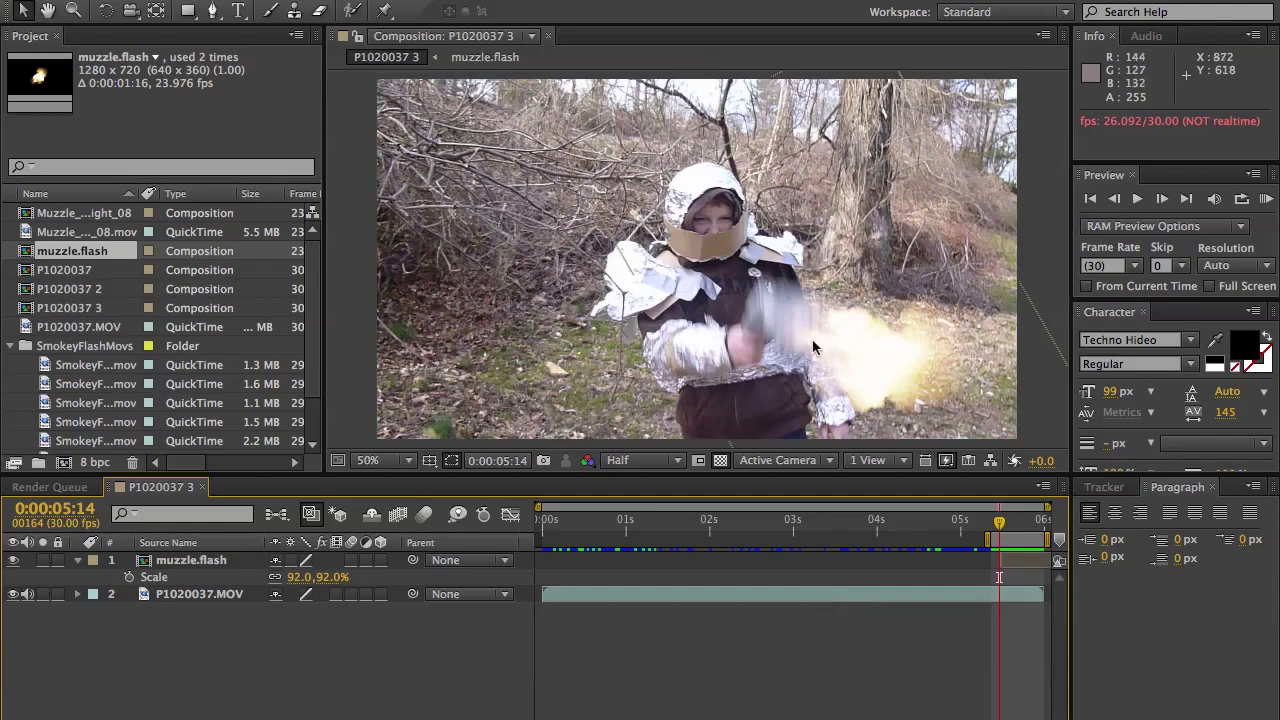
Inspect each SmokeyFlashMovs clip in turn, from the Front clips through SmokeyFlashSide02.mov.
{"action": "scroll", "coordinate": [205, 330], "scroll_direction": "down", "scroll_amount": 2}
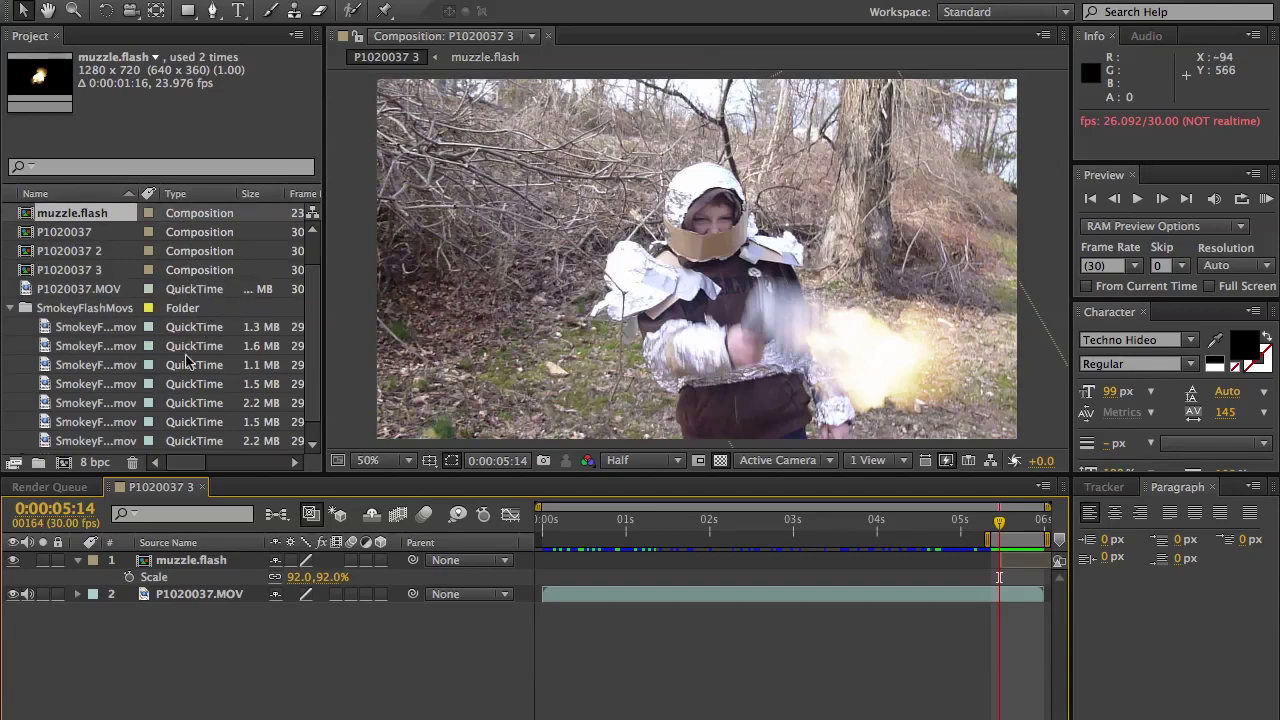
{"action": "left_click", "coordinate": [85, 330]}
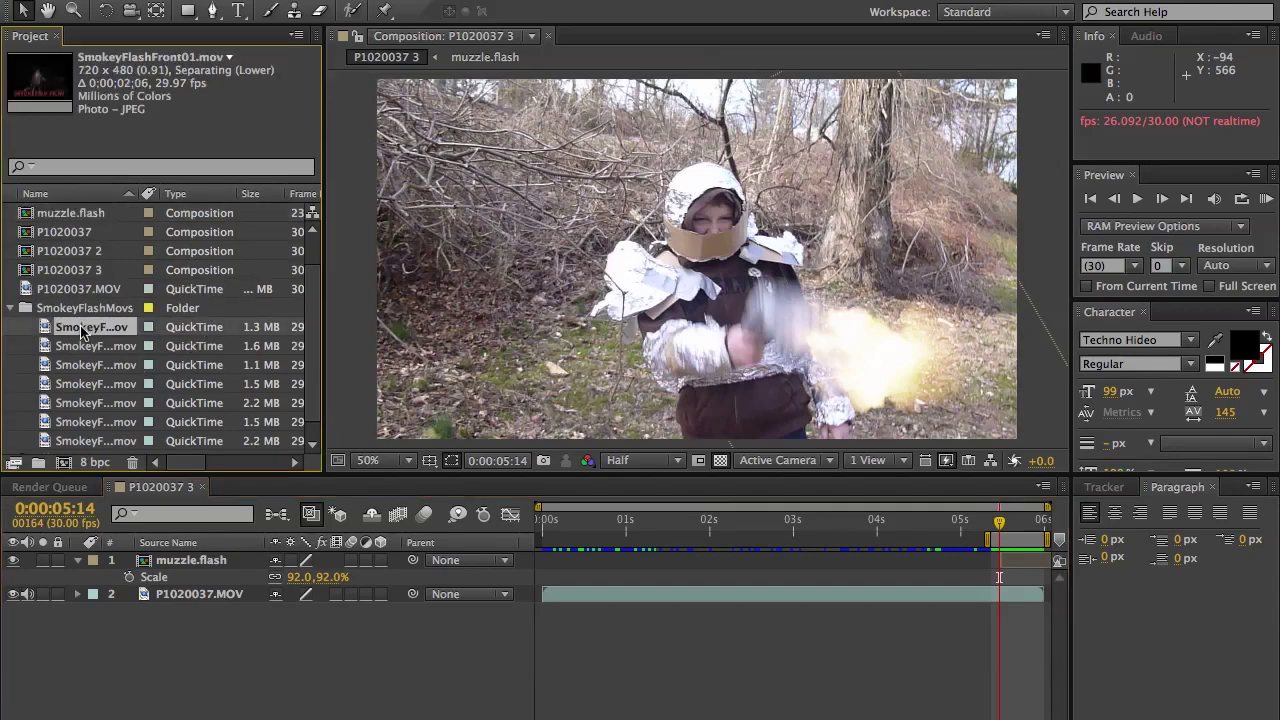
{"action": "left_click", "coordinate": [77, 345]}
{"action": "left_click", "coordinate": [86, 366]}
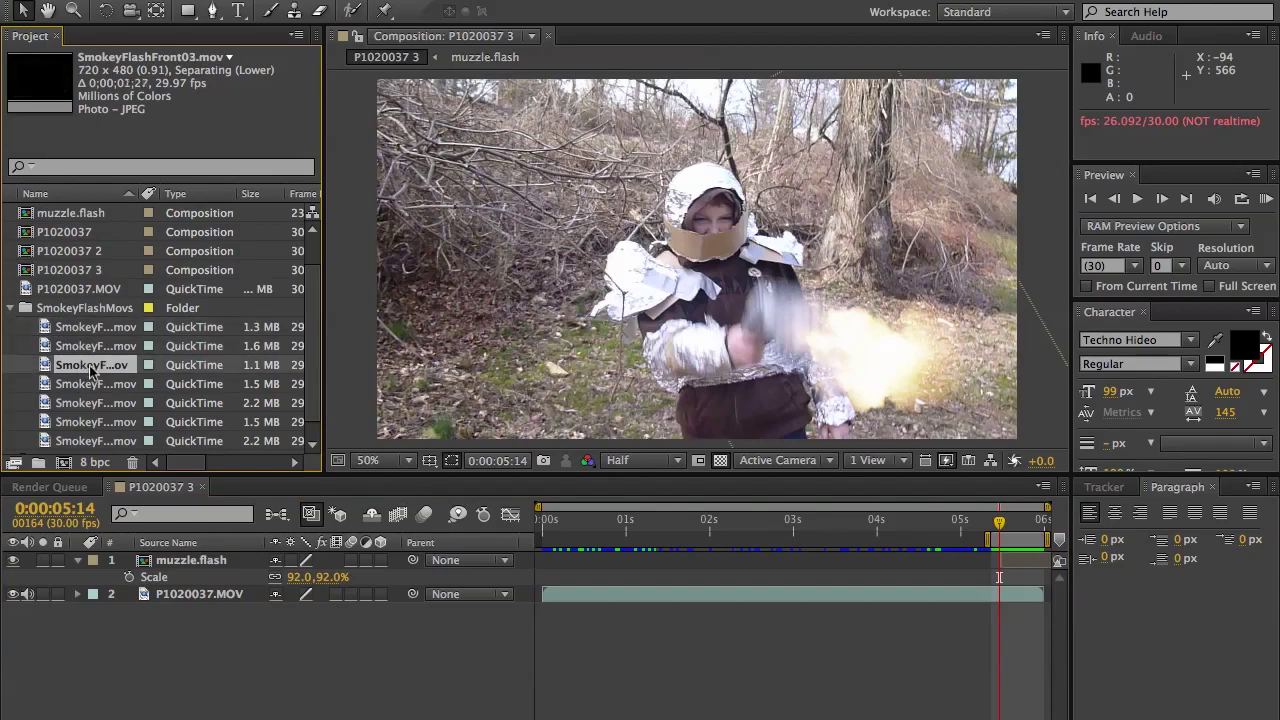
{"action": "left_click", "coordinate": [85, 310]}
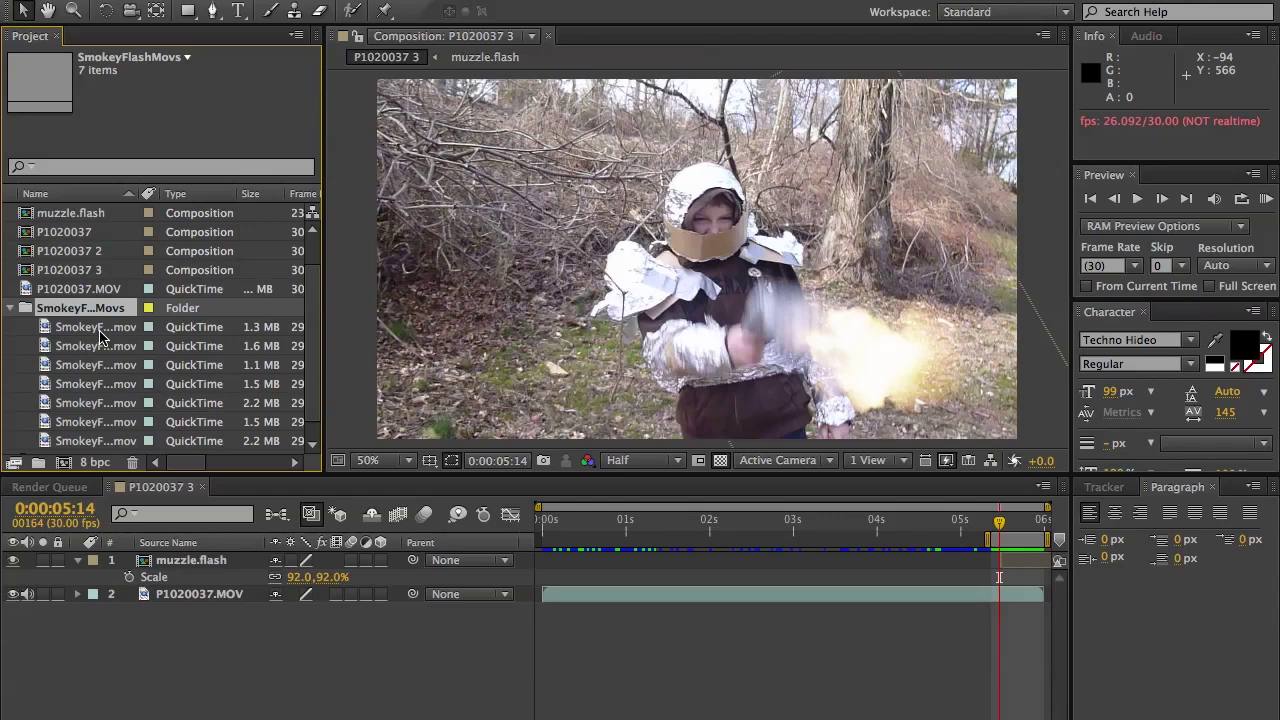
{"action": "left_click", "coordinate": [92, 346]}
{"action": "left_click", "coordinate": [100, 328]}
{"action": "left_click", "coordinate": [102, 346]}
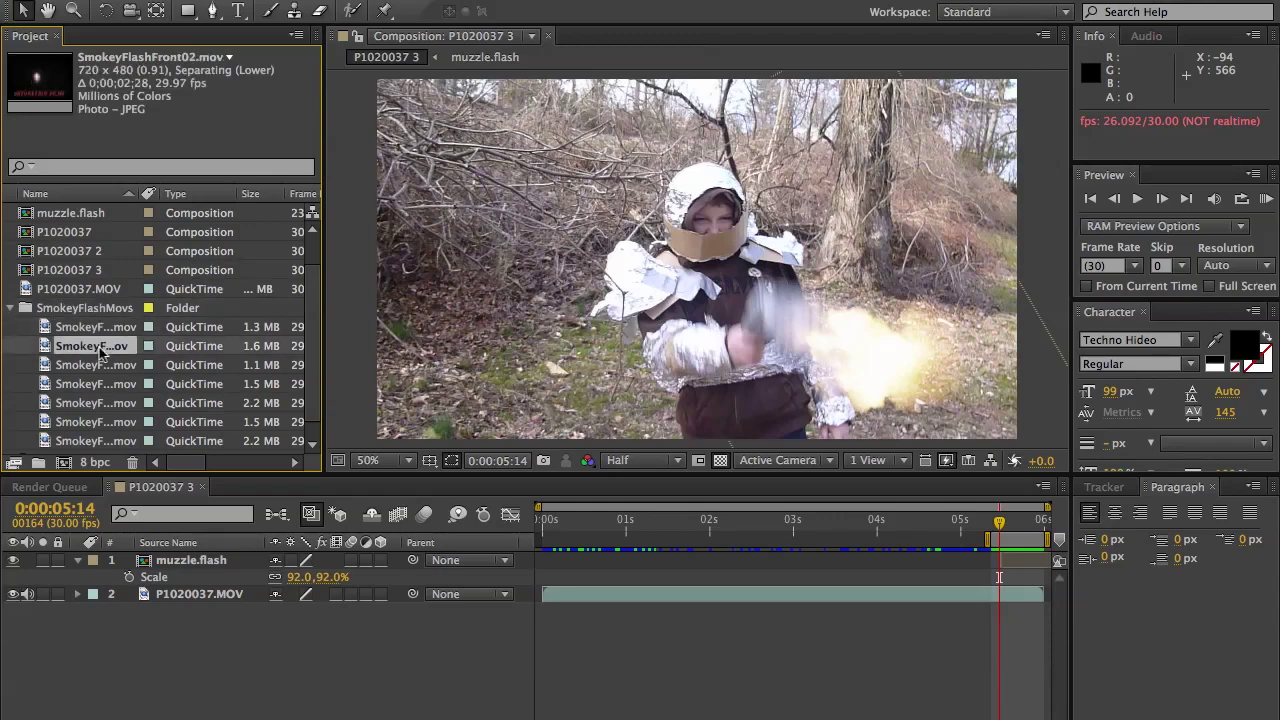
{"action": "left_click", "coordinate": [104, 366]}
{"action": "left_click", "coordinate": [110, 390]}
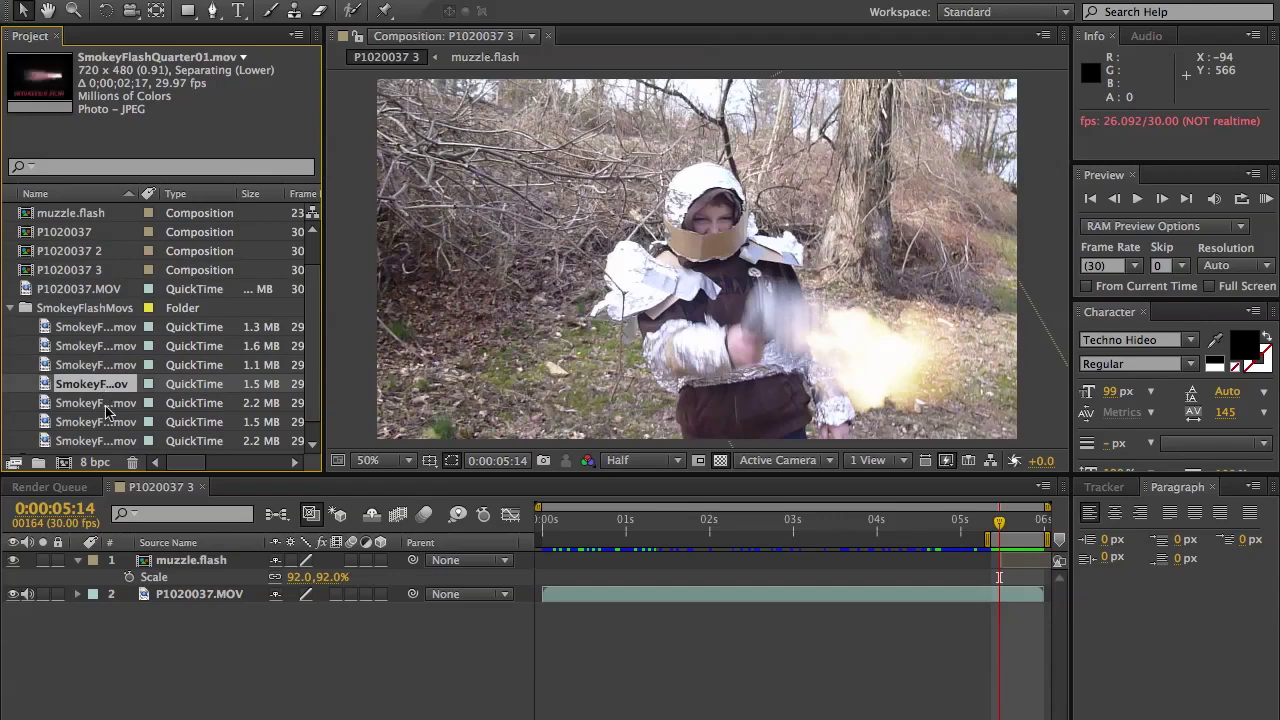
{"action": "left_click", "coordinate": [110, 405]}
{"action": "left_click", "coordinate": [108, 424]}
{"action": "left_click", "coordinate": [105, 436]}
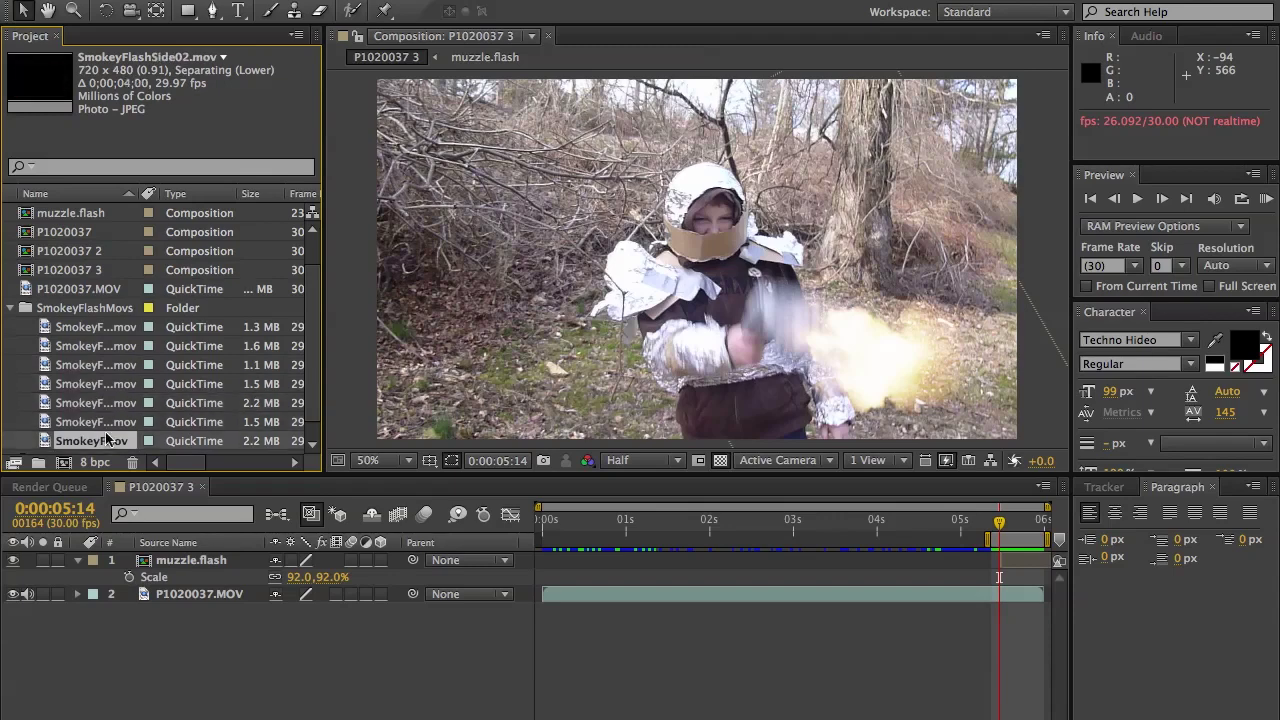
{"action": "scroll", "coordinate": [105, 340], "scroll_direction": "down", "scroll_amount": 1}
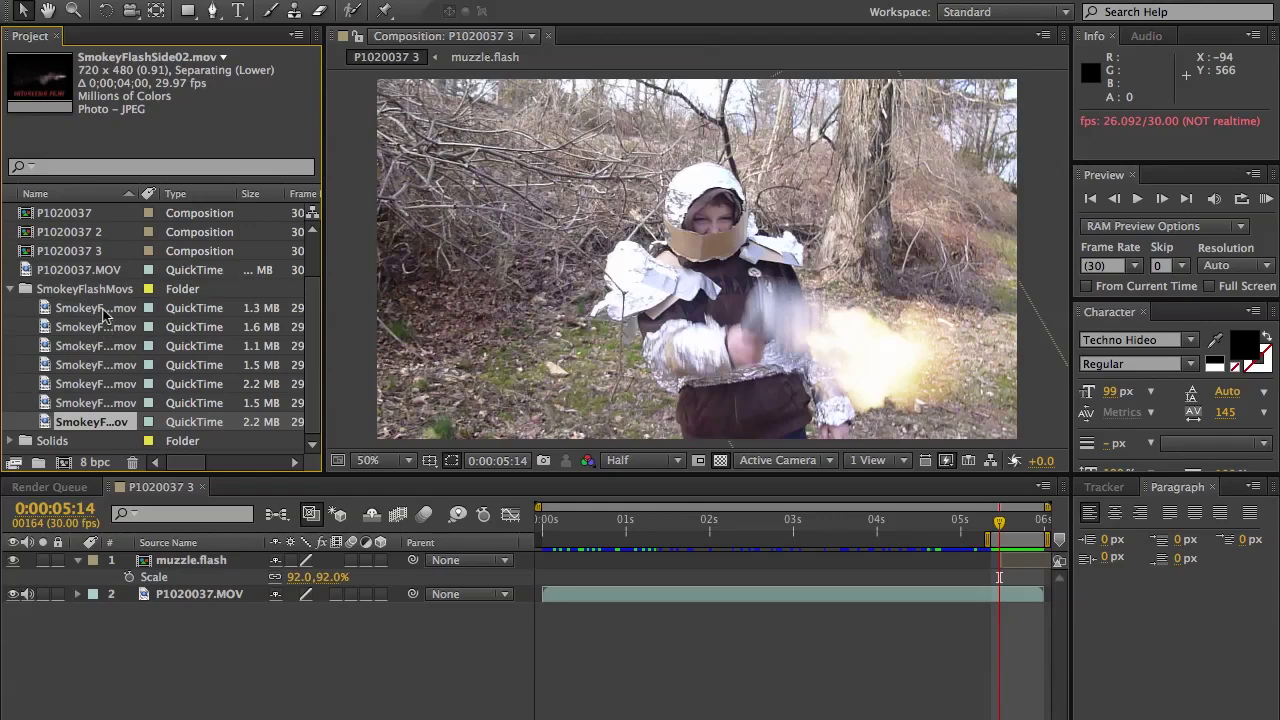
Add SmokeyFlashFront01.mov to composition P1020037 3.
{"action": "left_click", "coordinate": [93, 291]}
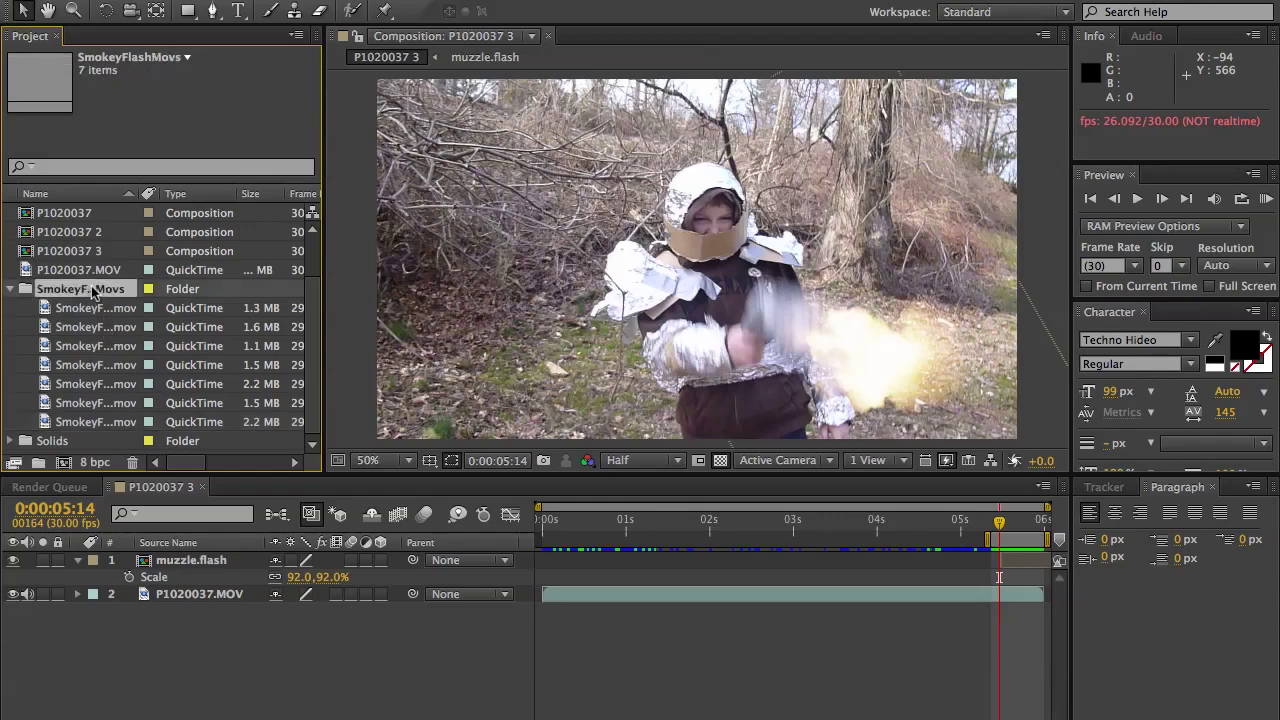
{"action": "left_click", "coordinate": [93, 309]}
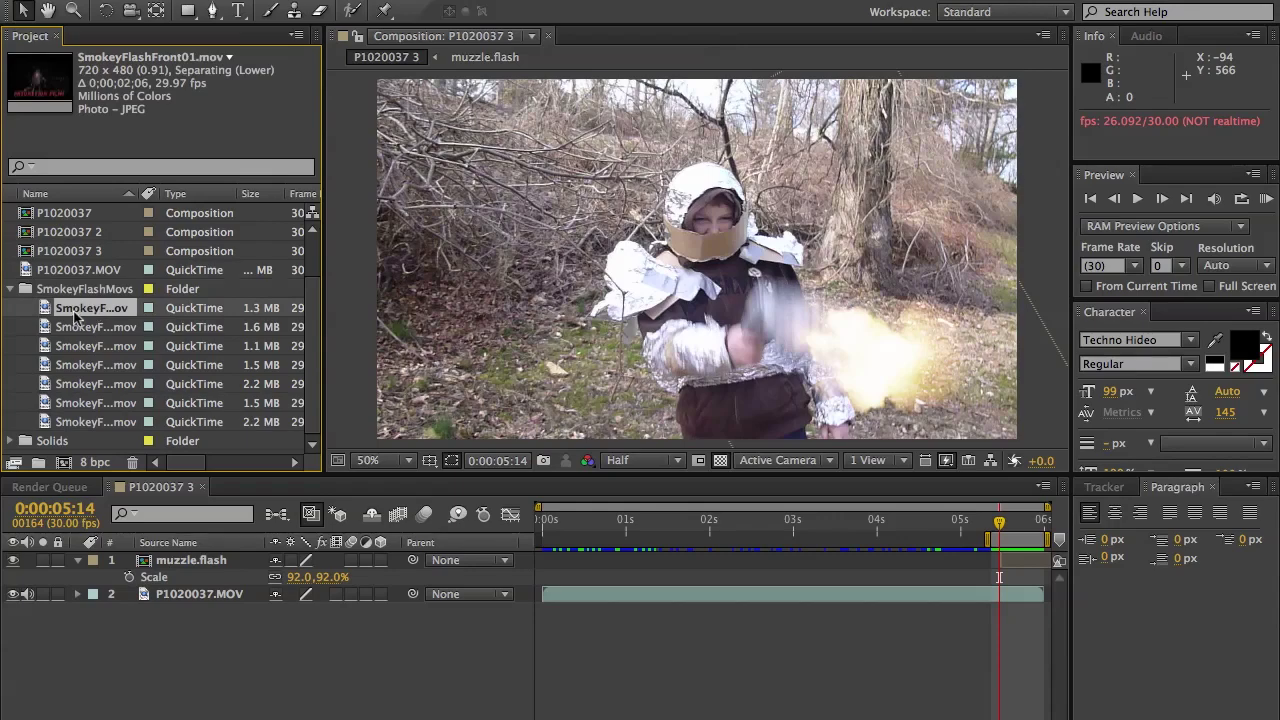
{"action": "left_click_drag", "start_coordinate": [75, 316], "coordinate": [240, 558]}
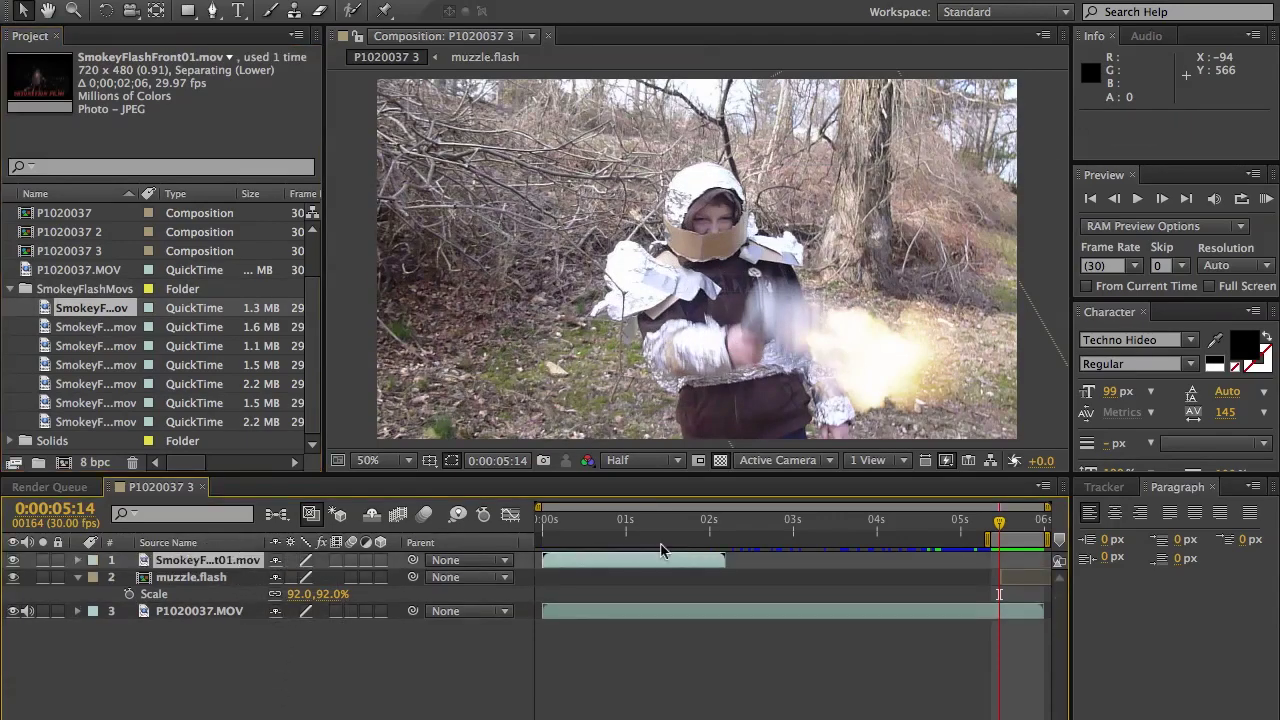
Start SmokeyFlashFront01.mov at 0:00:05:12 and step forward frame by frame through its burst.
{"action": "left_click_drag", "start_coordinate": [577, 557], "coordinate": [1030, 552]}
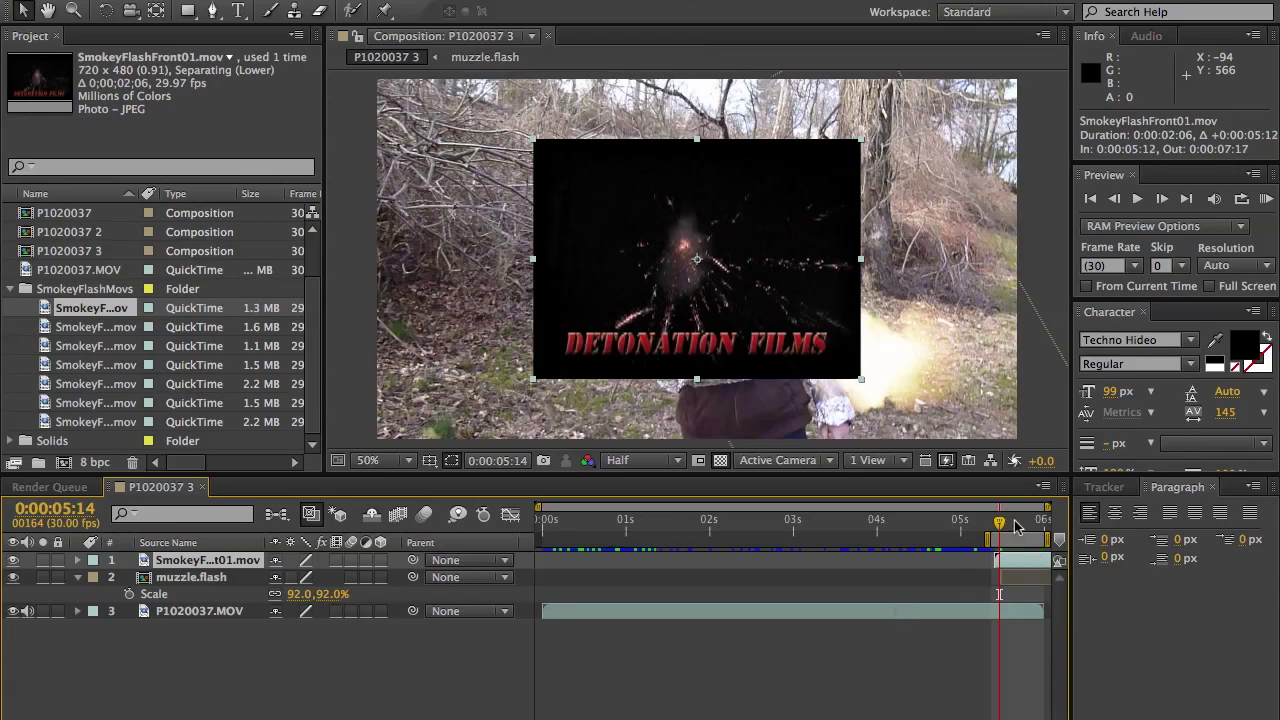
{"action": "left_click", "coordinate": [1162, 199]}
{"action": "left_click", "coordinate": [1162, 199]}
{"action": "left_click", "coordinate": [1162, 199]}
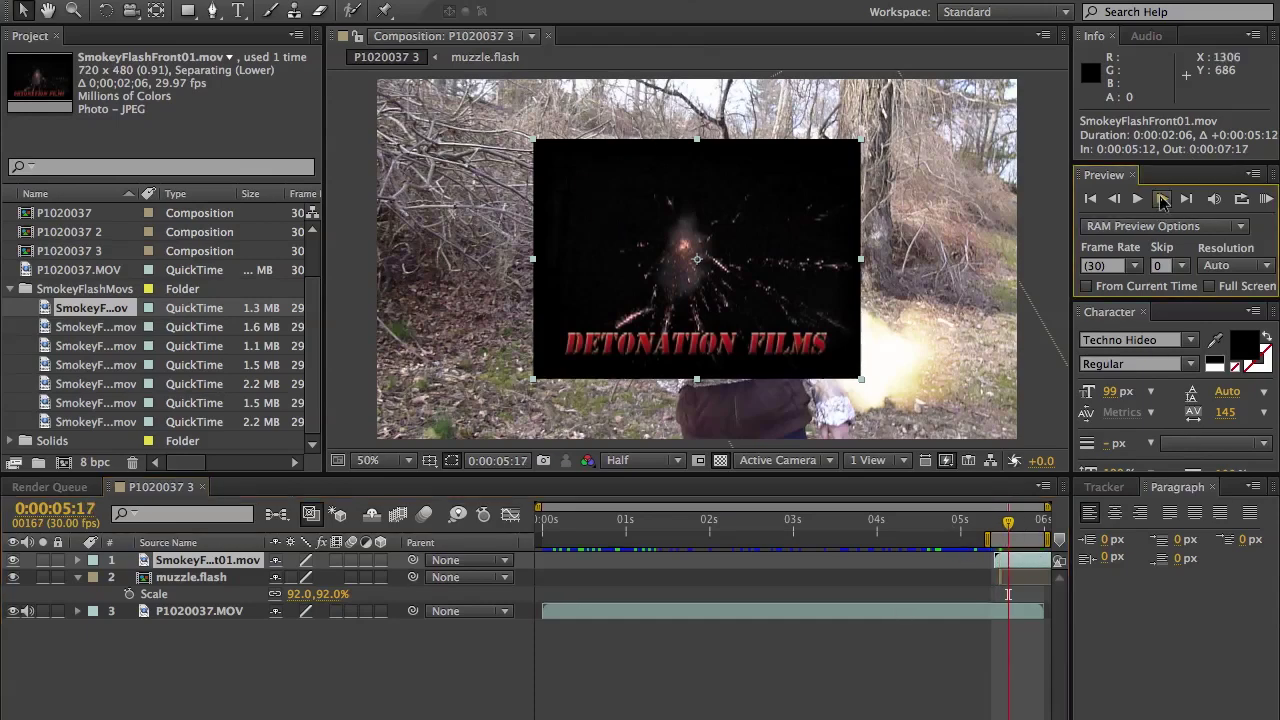
{"action": "left_click", "coordinate": [1162, 199]}
{"action": "left_click", "coordinate": [1162, 199]}
{"action": "left_click", "coordinate": [1162, 199]}
{"action": "left_click", "coordinate": [1162, 199]}
{"action": "left_click", "coordinate": [1162, 199]}
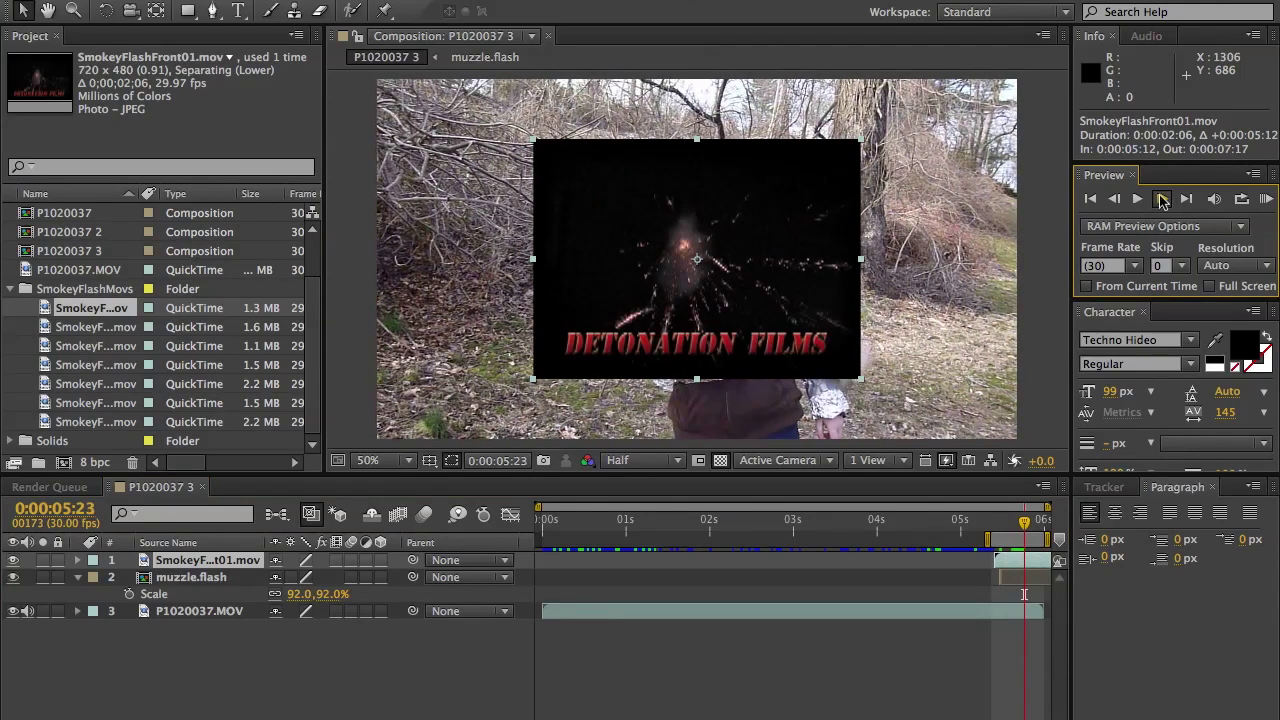
{"action": "left_click", "coordinate": [1162, 199]}
{"action": "left_click", "coordinate": [1162, 199]}
{"action": "left_click", "coordinate": [1162, 199]}
{"action": "left_click", "coordinate": [1162, 199]}
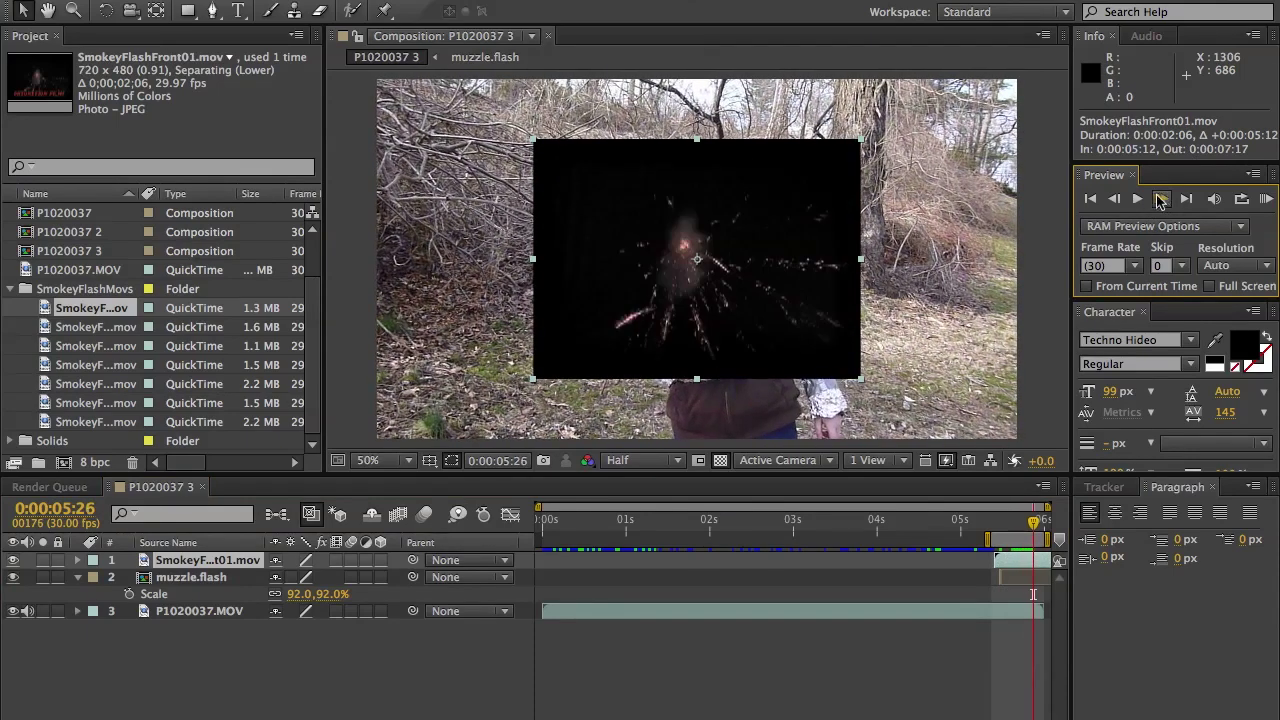
Step back and forth a frame at a time to locate the smoke burst frame.
{"action": "left_click", "coordinate": [1115, 200]}
{"action": "left_click", "coordinate": [1115, 200]}
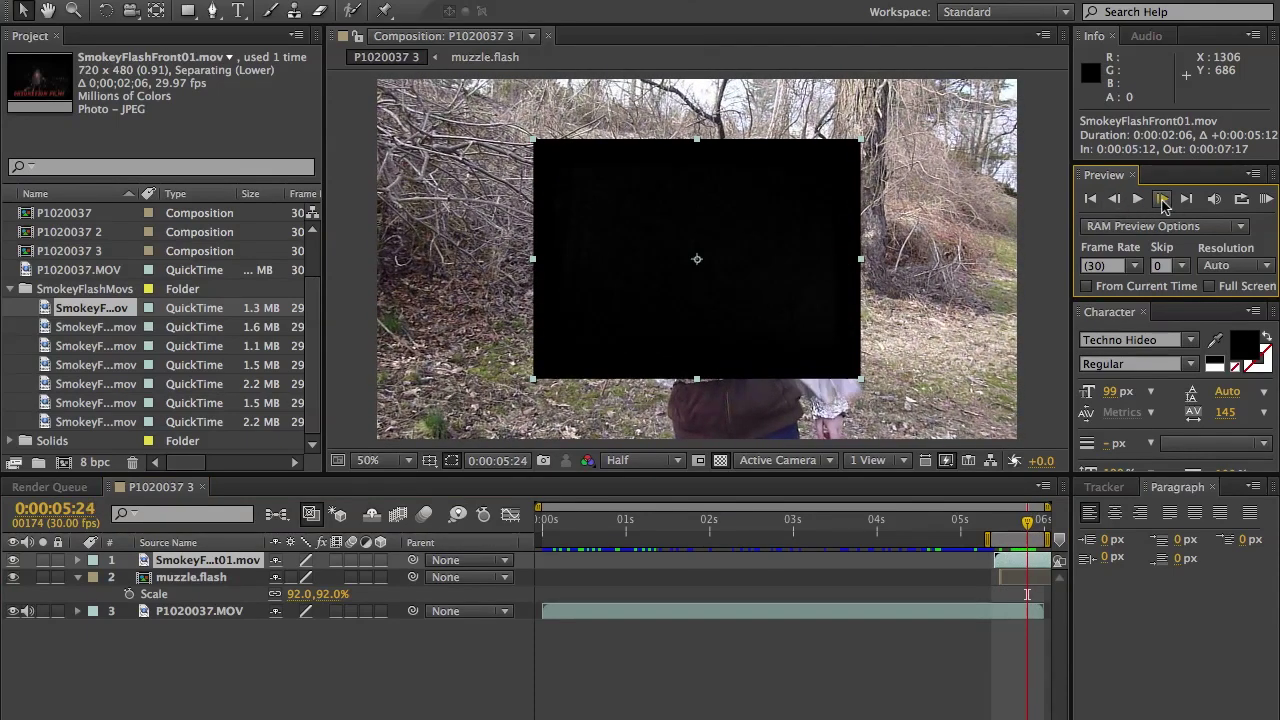
{"action": "left_click", "coordinate": [1162, 199]}
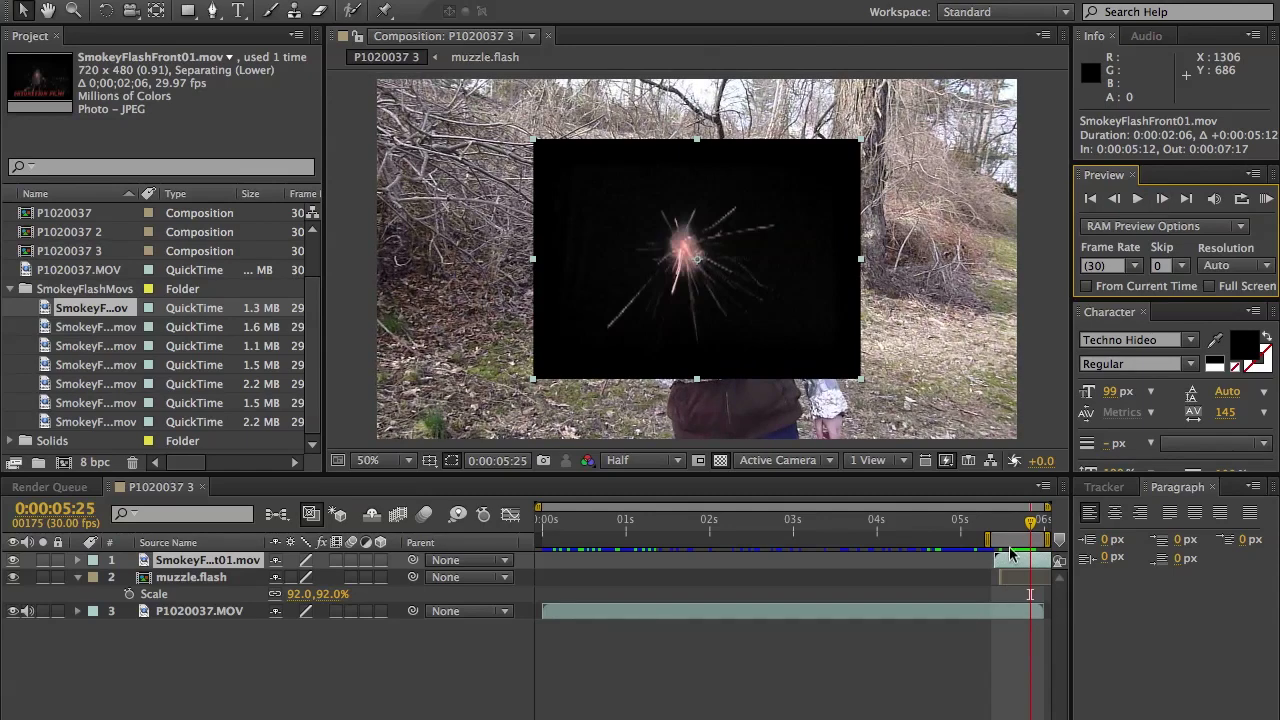
{"action": "left_click", "coordinate": [1010, 553]}
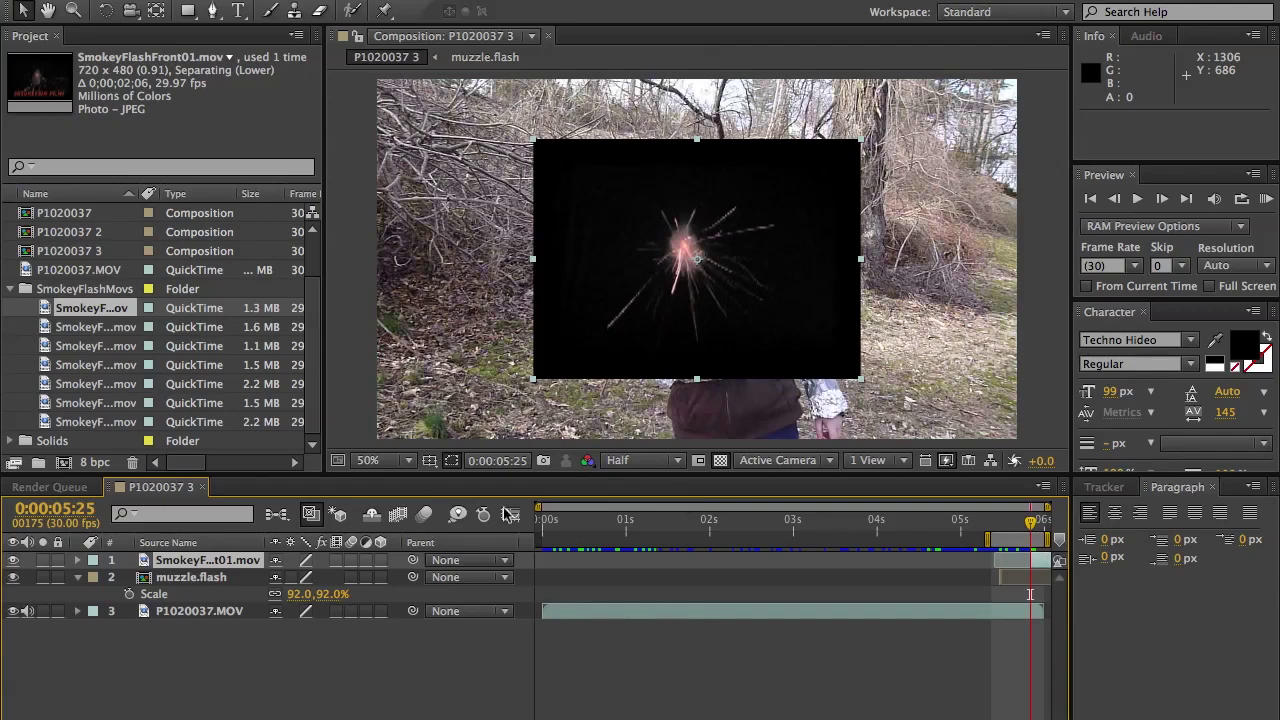
Shift the smoke layer to start at 0:00:05:14 and move the burst over the flash.
{"action": "left_click", "coordinate": [173, 561]}
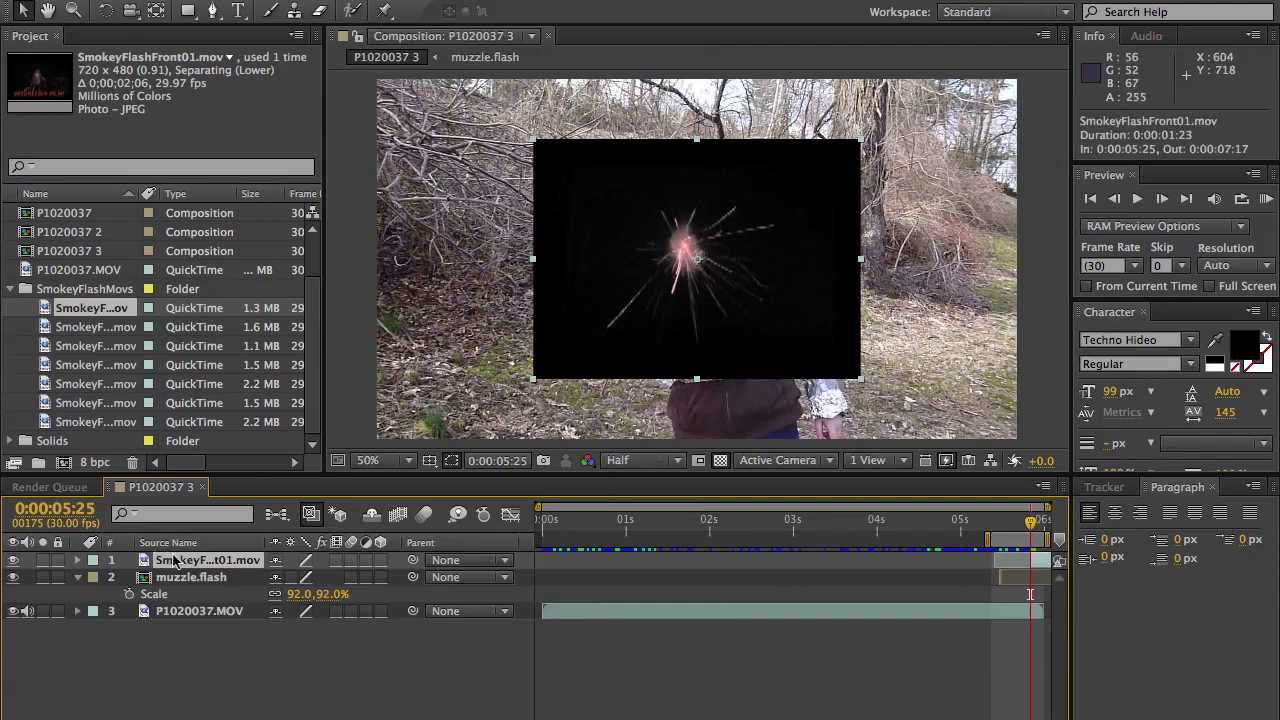
{"action": "left_click_drag", "start_coordinate": [1040, 568], "coordinate": [1008, 570]}
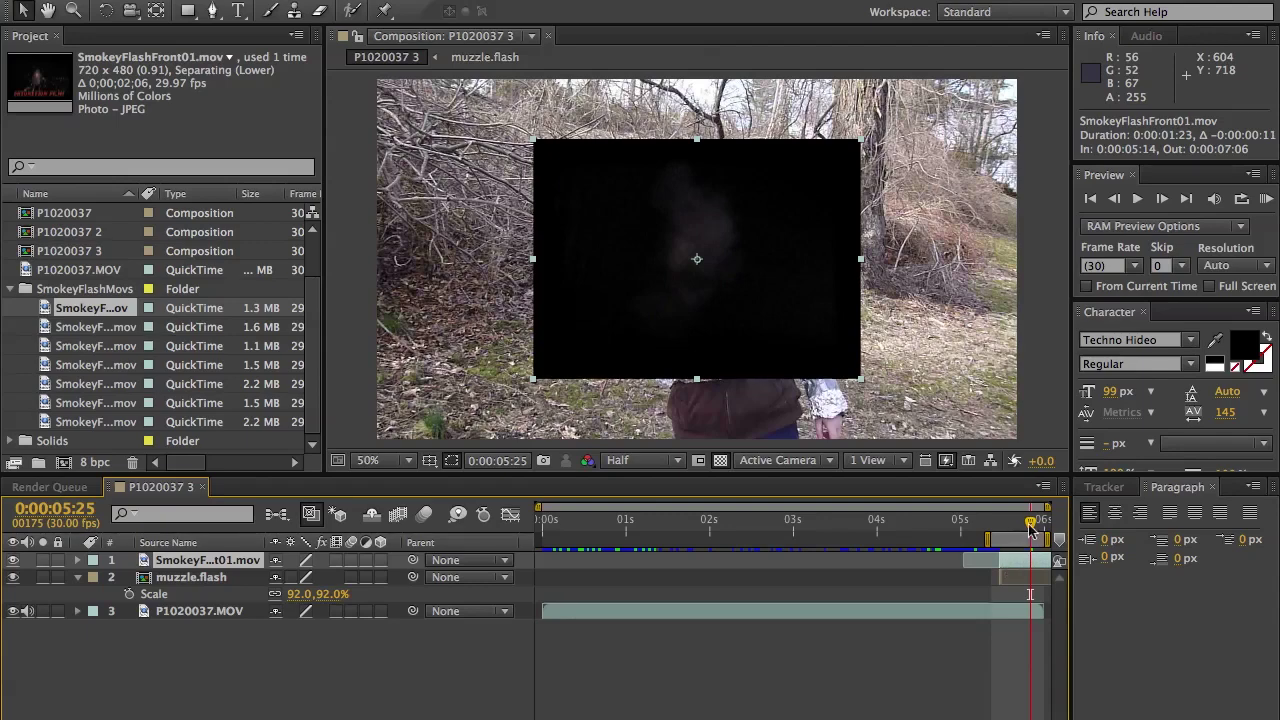
{"action": "left_click_drag", "start_coordinate": [1032, 524], "coordinate": [1001, 538]}
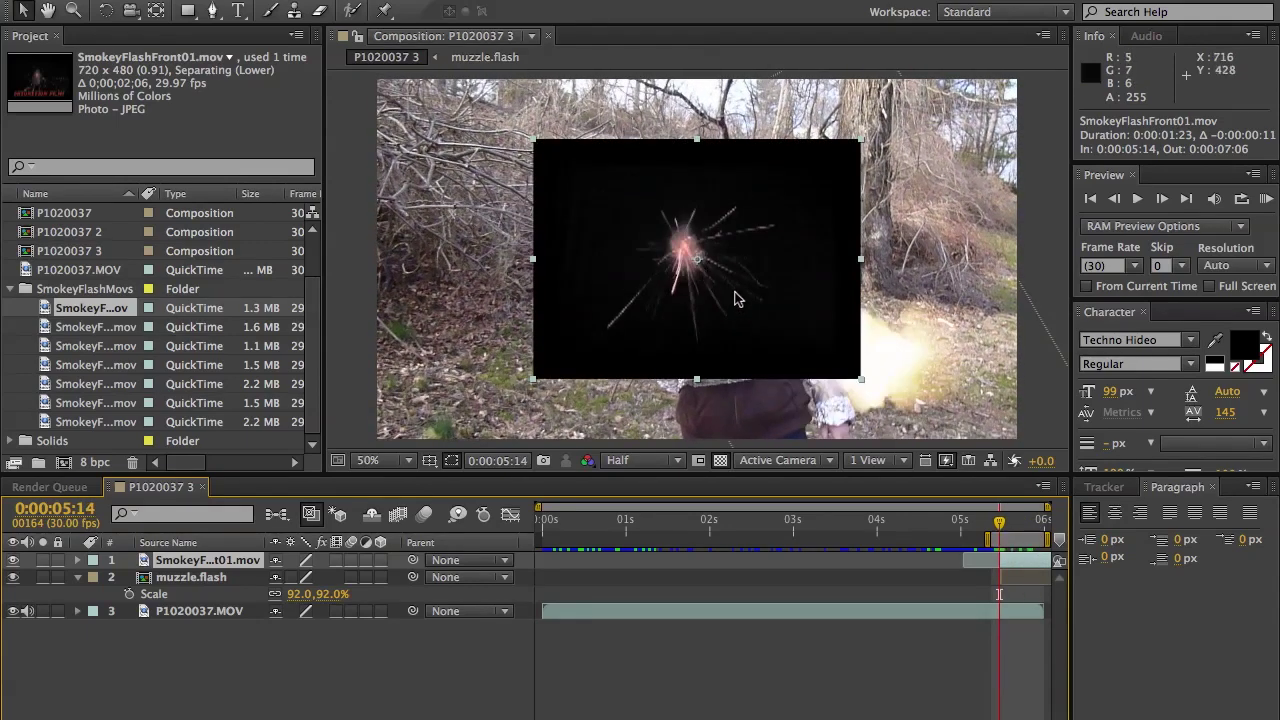
{"action": "left_click_drag", "start_coordinate": [676, 279], "coordinate": [767, 310]}
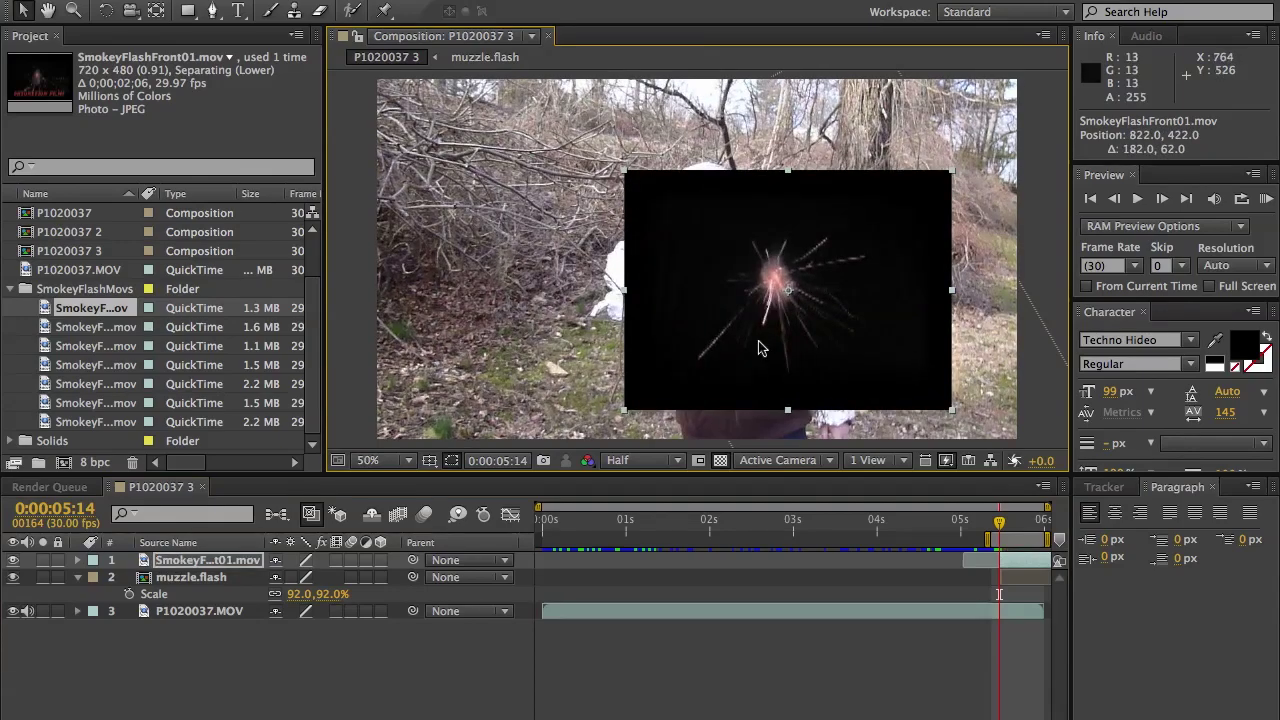
Set SmokeyFlashFront01.mov to Screen blending mode.
{"action": "right_click", "coordinate": [762, 347]}
{"action": "mouse_move", "coordinate": [865, 258]}
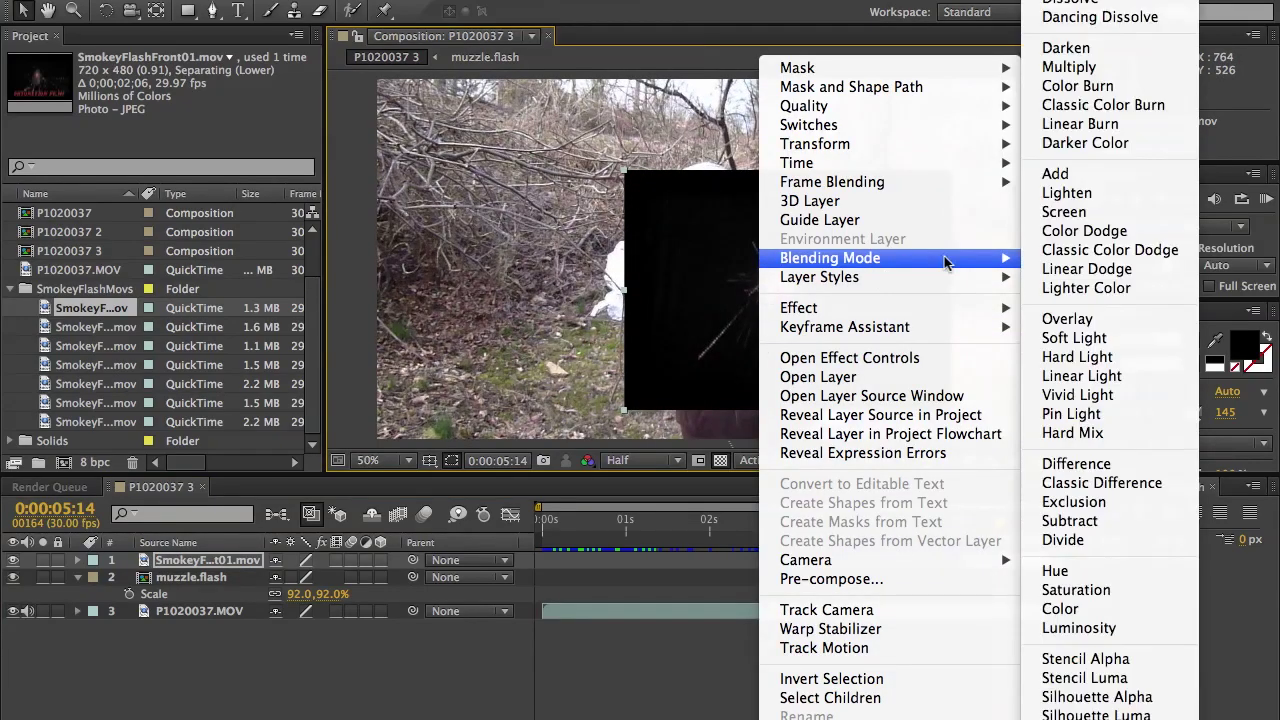
{"action": "left_click", "coordinate": [1062, 212]}
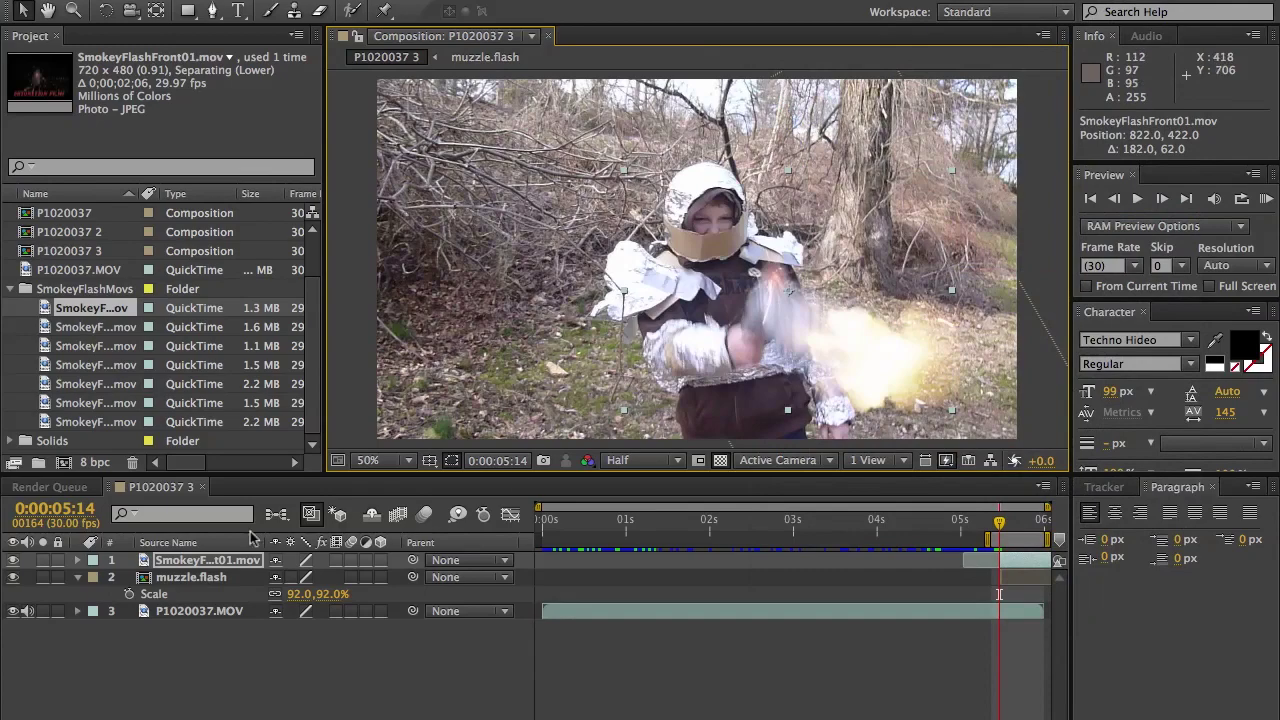
{"action": "left_click", "coordinate": [650, 320]}
Move the smoke burst closer to the gun, scale it to 107%, and preview the result.
{"action": "left_click_drag", "start_coordinate": [650, 320], "coordinate": [744, 378]}
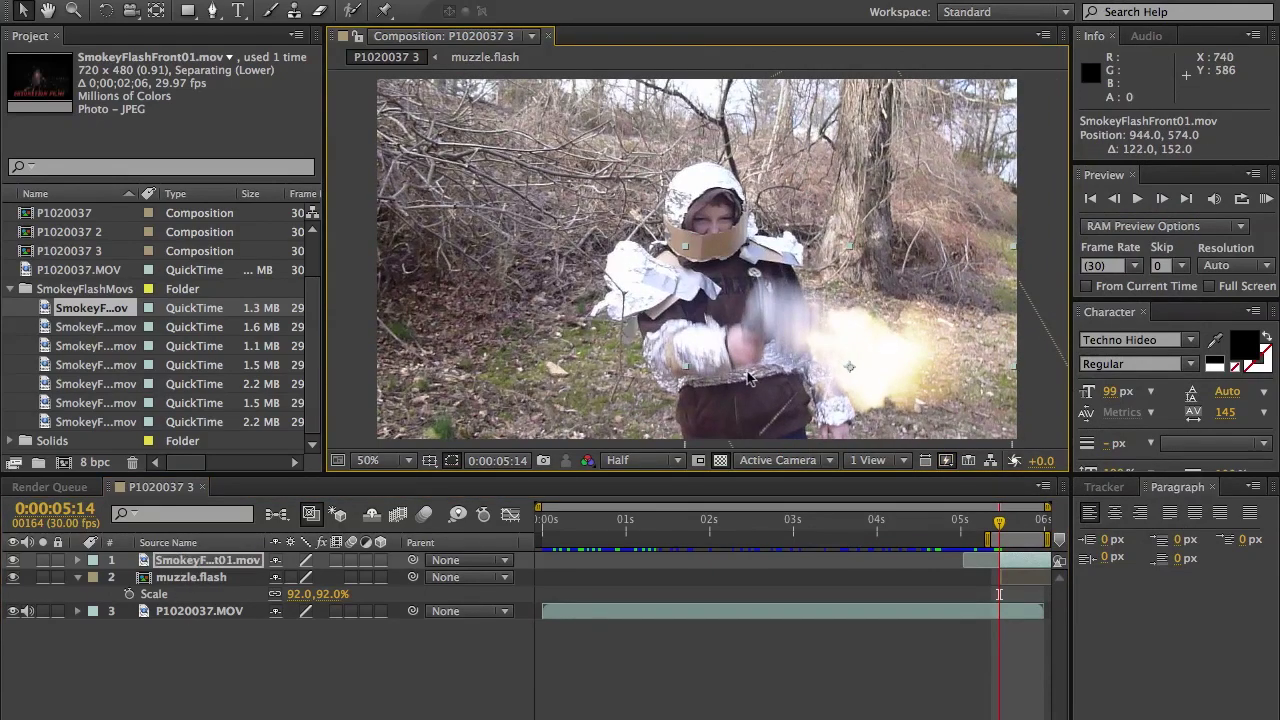
{"action": "key", "text": "s"}
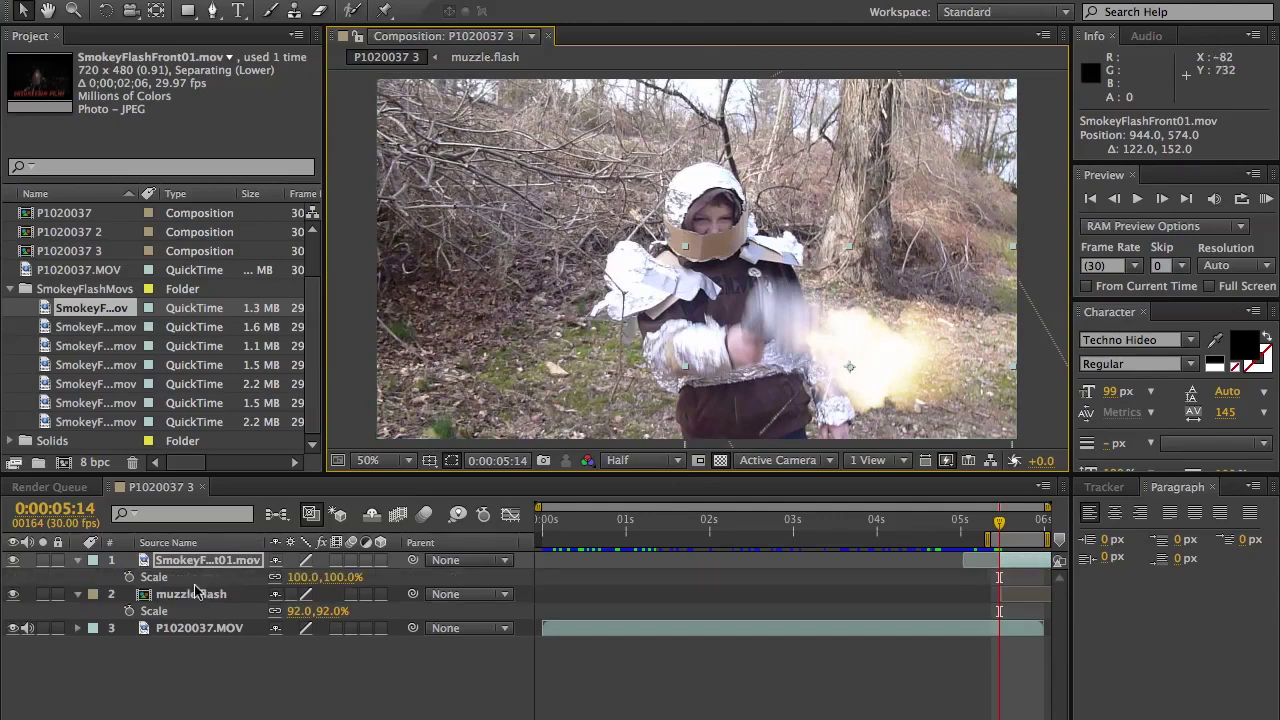
{"action": "left_click_drag", "start_coordinate": [300, 577], "coordinate": [307, 577]}
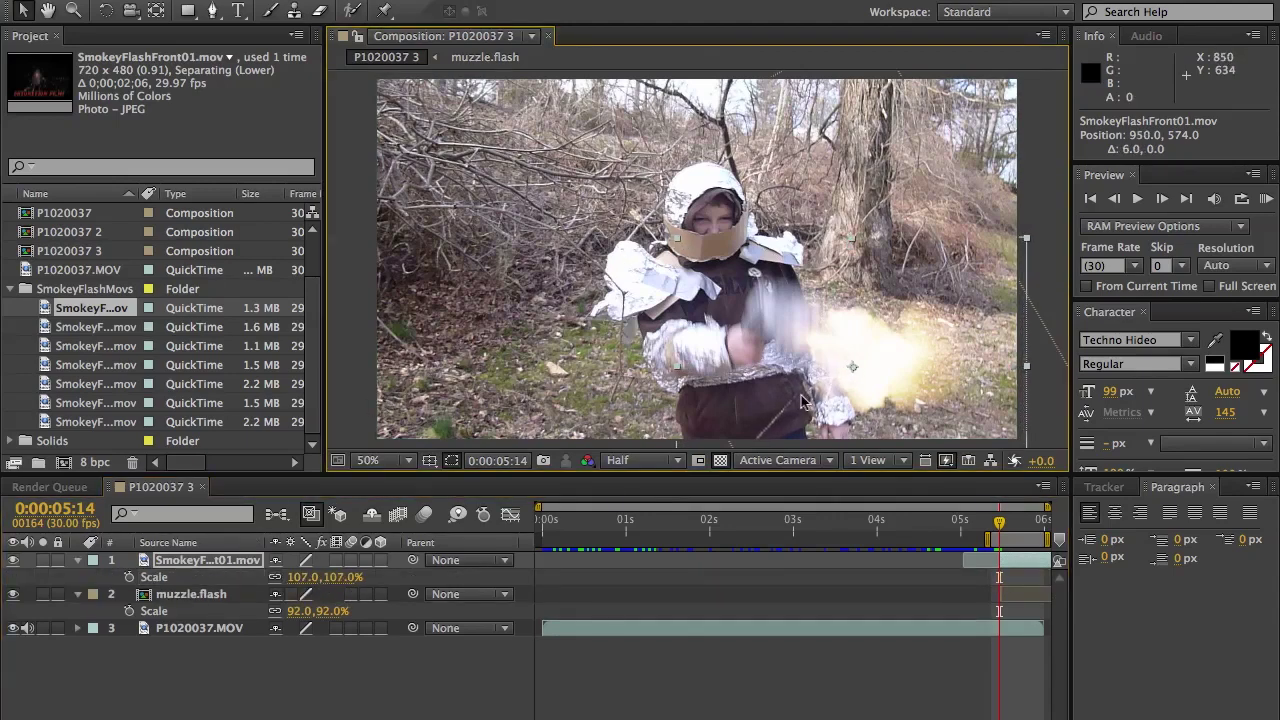
{"action": "key", "text": "space"}
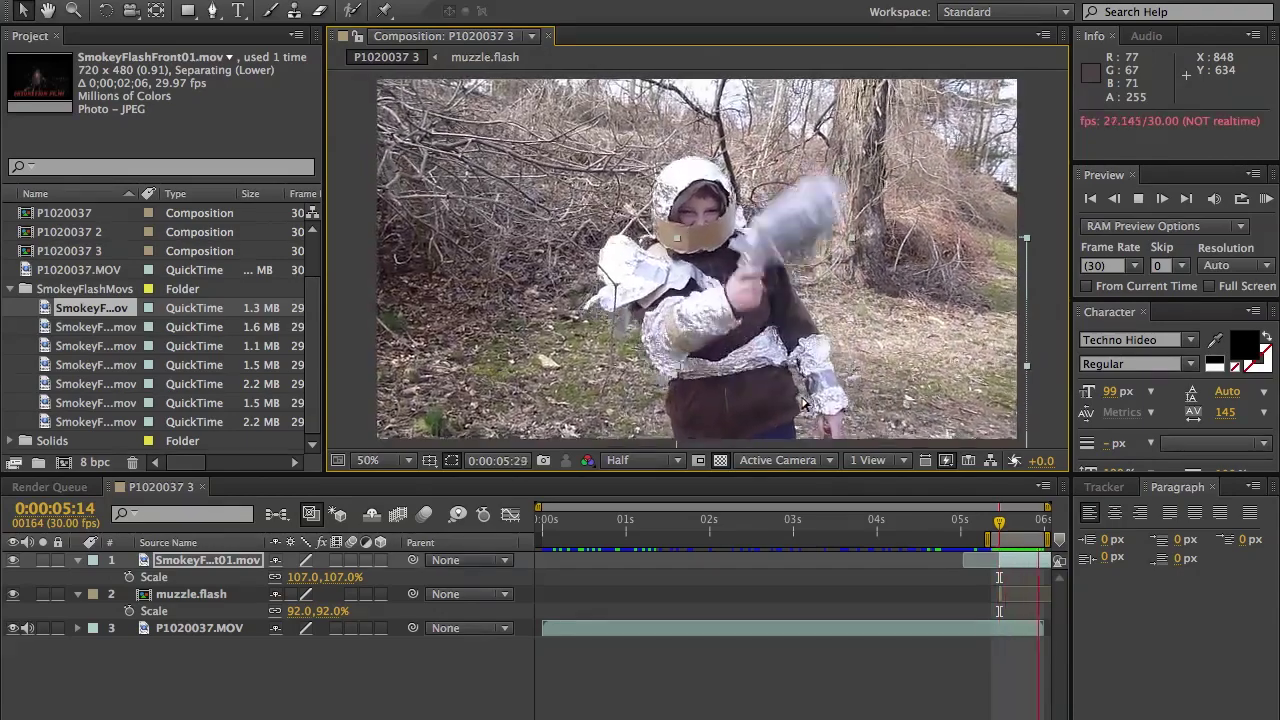
{"action": "key", "text": "space"}
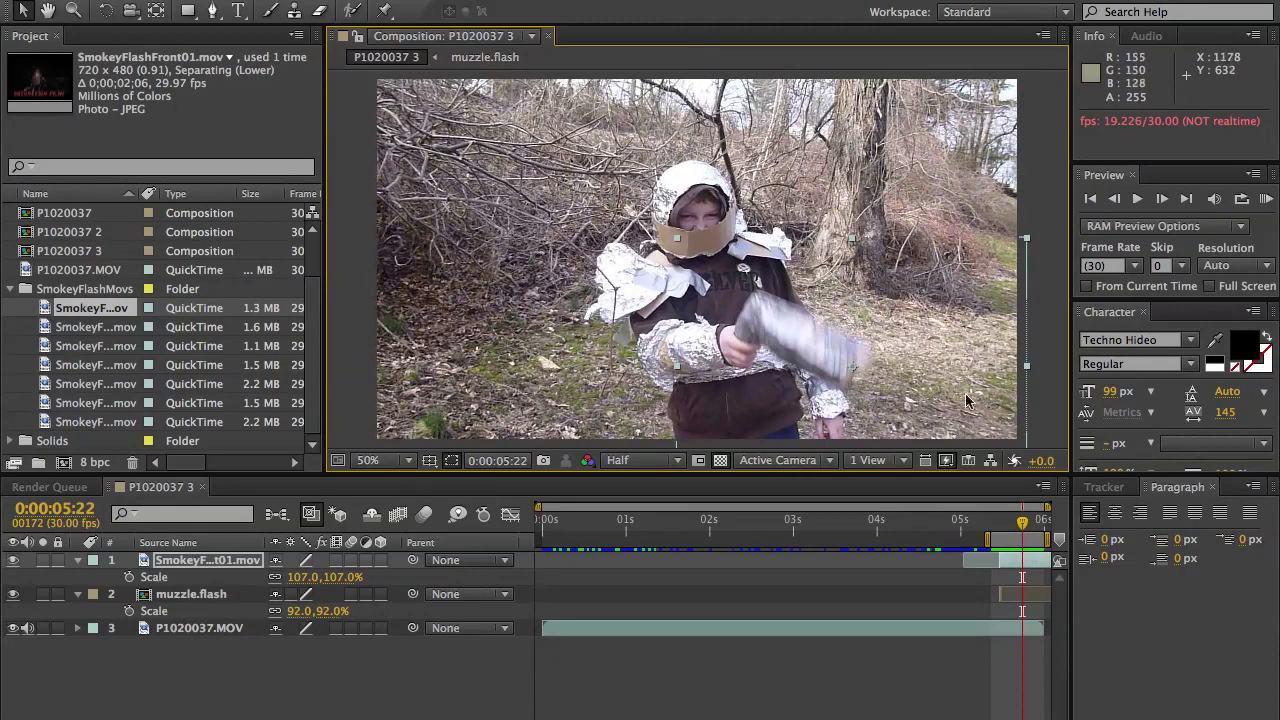
{"action": "left_click_drag", "start_coordinate": [1025, 533], "coordinate": [1005, 538]}
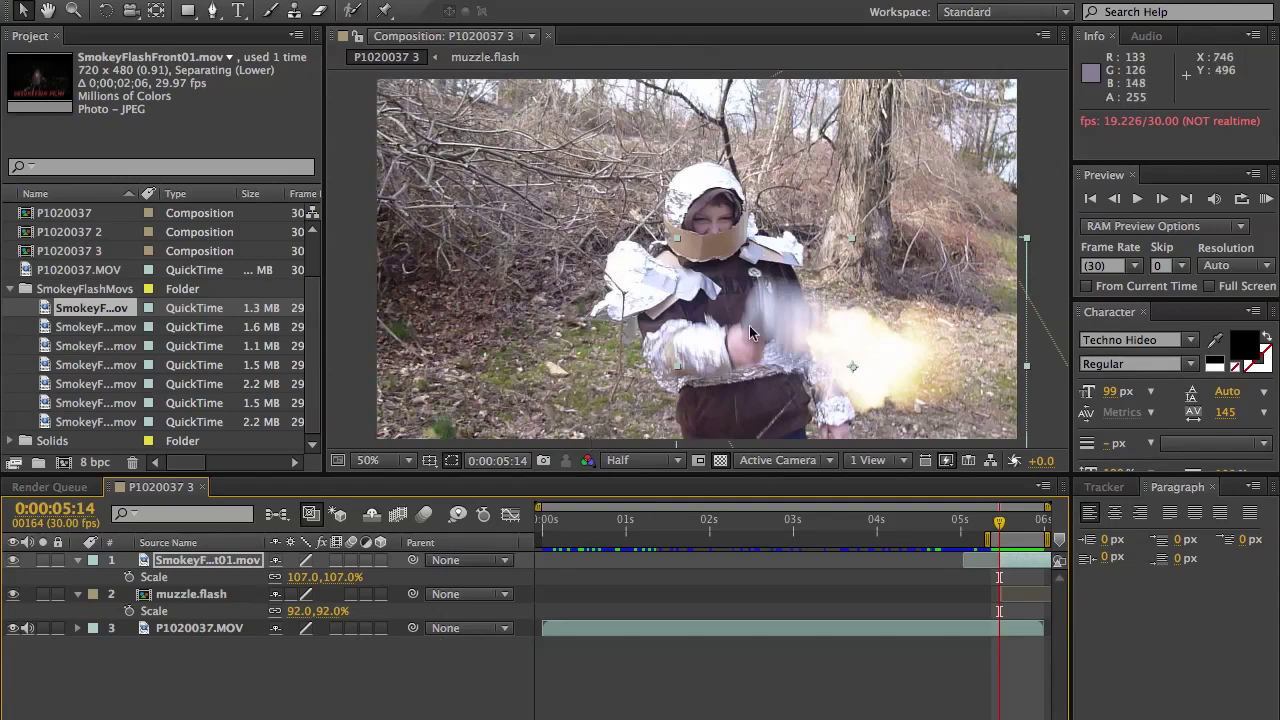
Duplicate the P1020037.MOV footage layer and select the upper copy.
{"action": "left_click", "coordinate": [196, 628]}
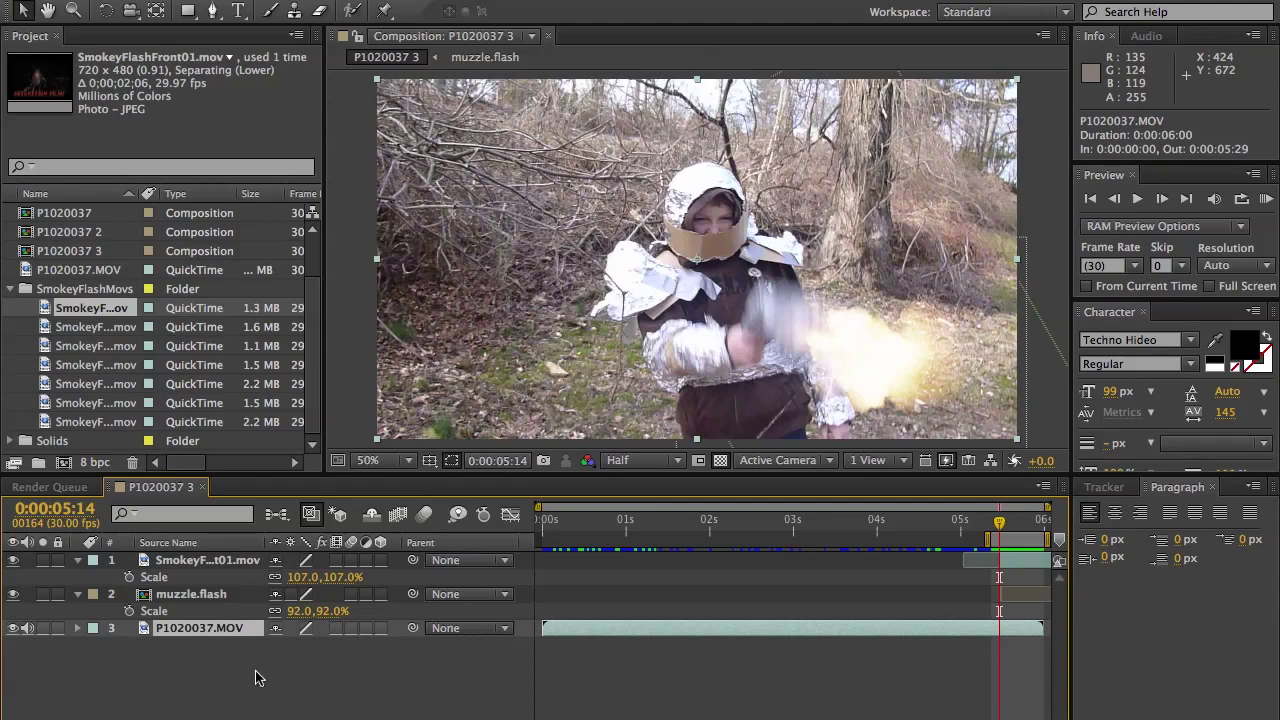
{"action": "key", "text": "ctrl+d"}
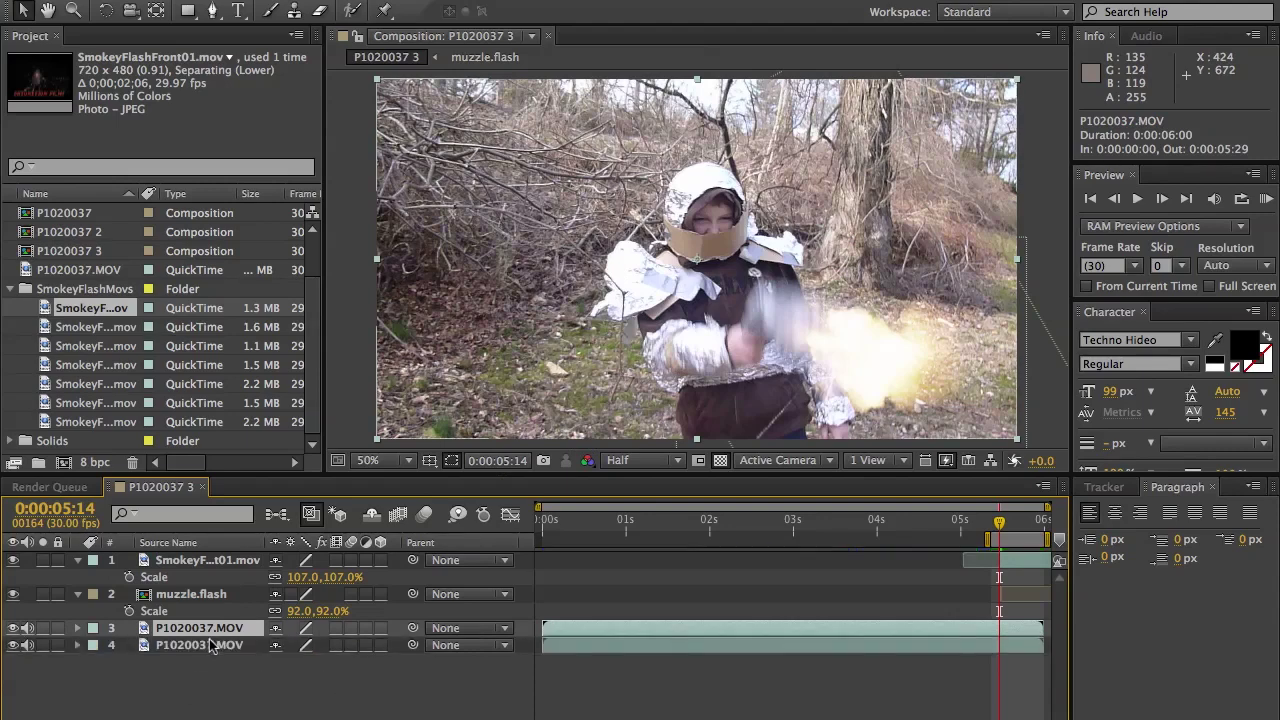
{"action": "left_click", "coordinate": [205, 632]}
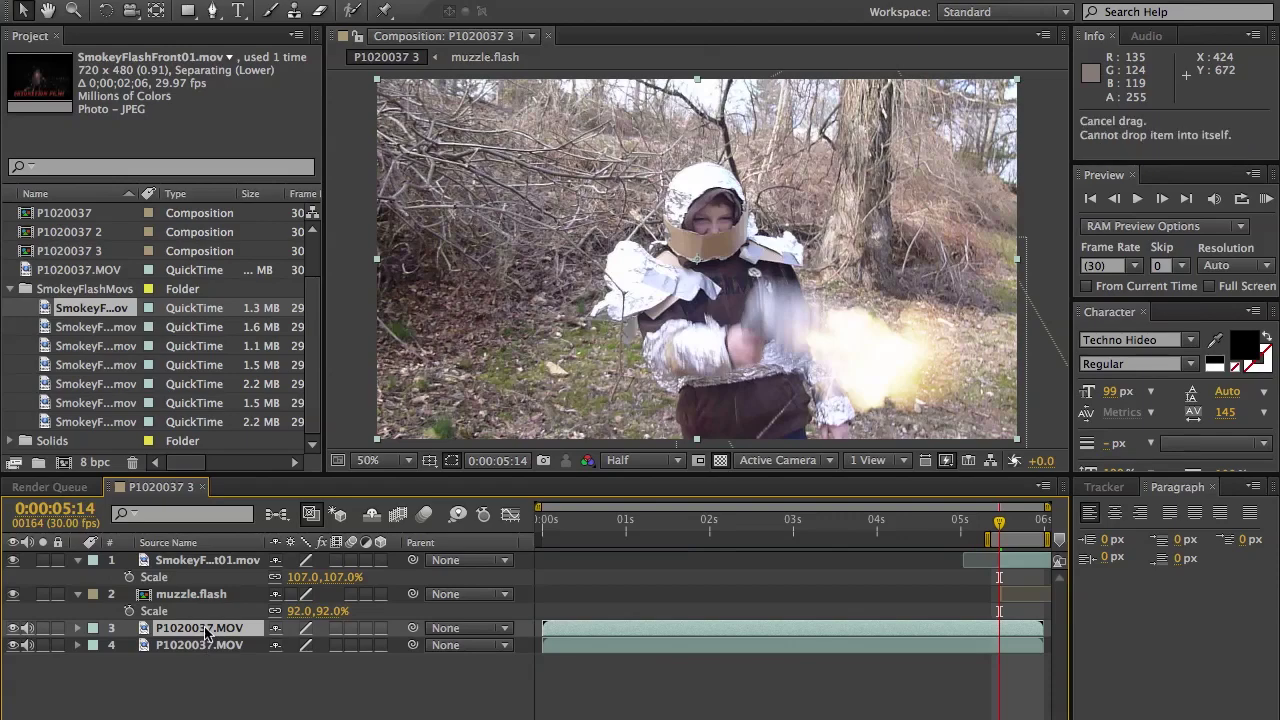
Trace a closed six-point Mask 1 around the boy's torso and arm on the upper copy.
{"action": "left_click", "coordinate": [212, 11]}
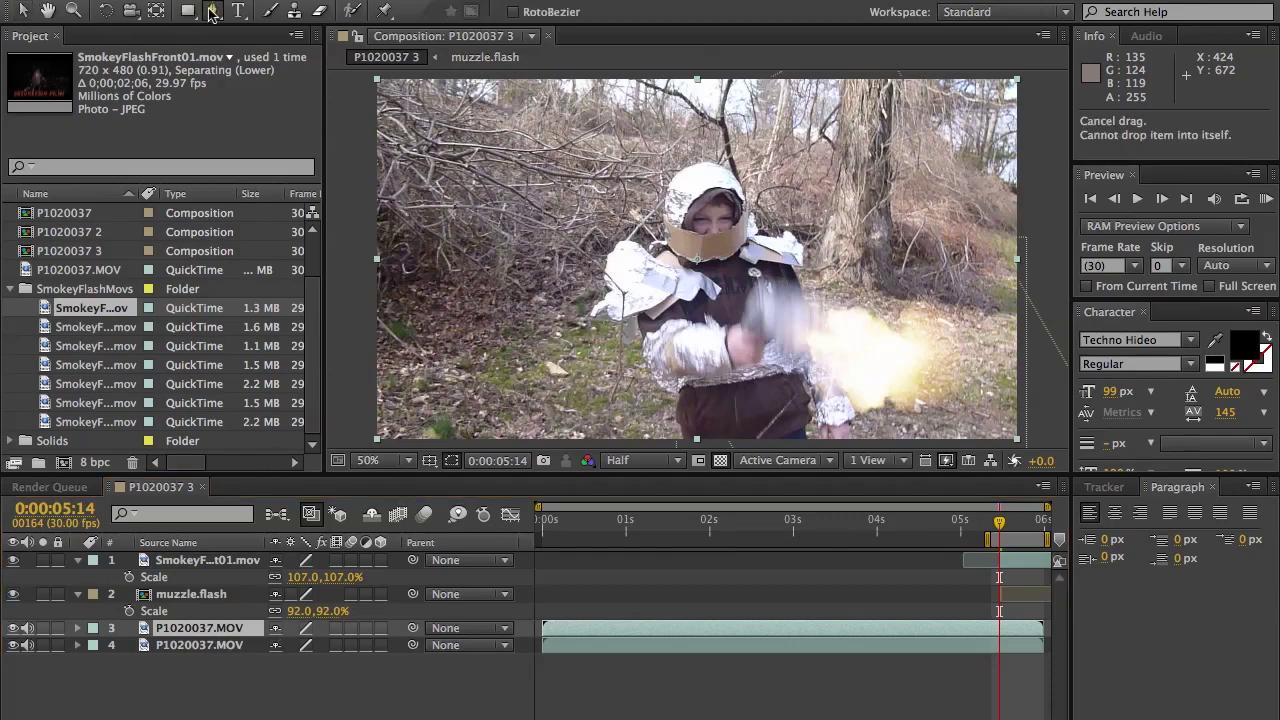
{"action": "left_click", "coordinate": [786, 430]}
{"action": "left_click", "coordinate": [767, 333]}
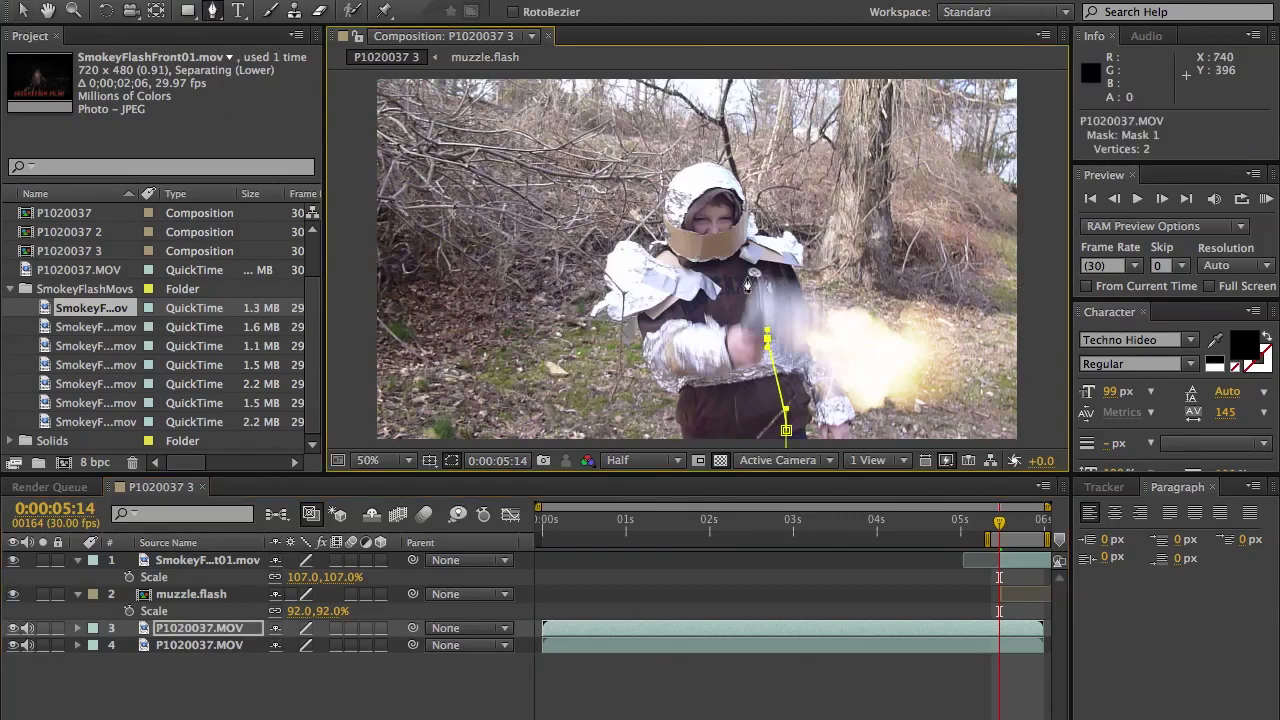
{"action": "left_click", "coordinate": [734, 228]}
{"action": "left_click", "coordinate": [679, 304]}
{"action": "left_click", "coordinate": [701, 387]}
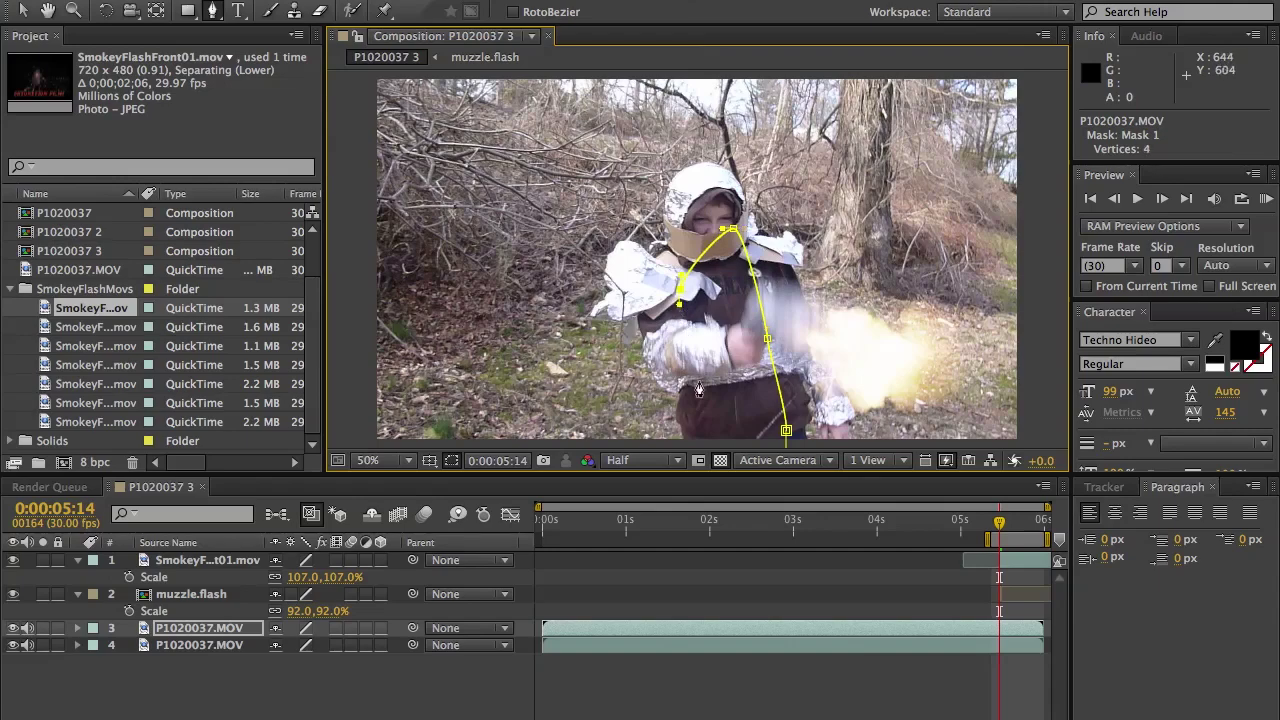
{"action": "left_click", "coordinate": [714, 440]}
{"action": "left_click", "coordinate": [786, 431]}
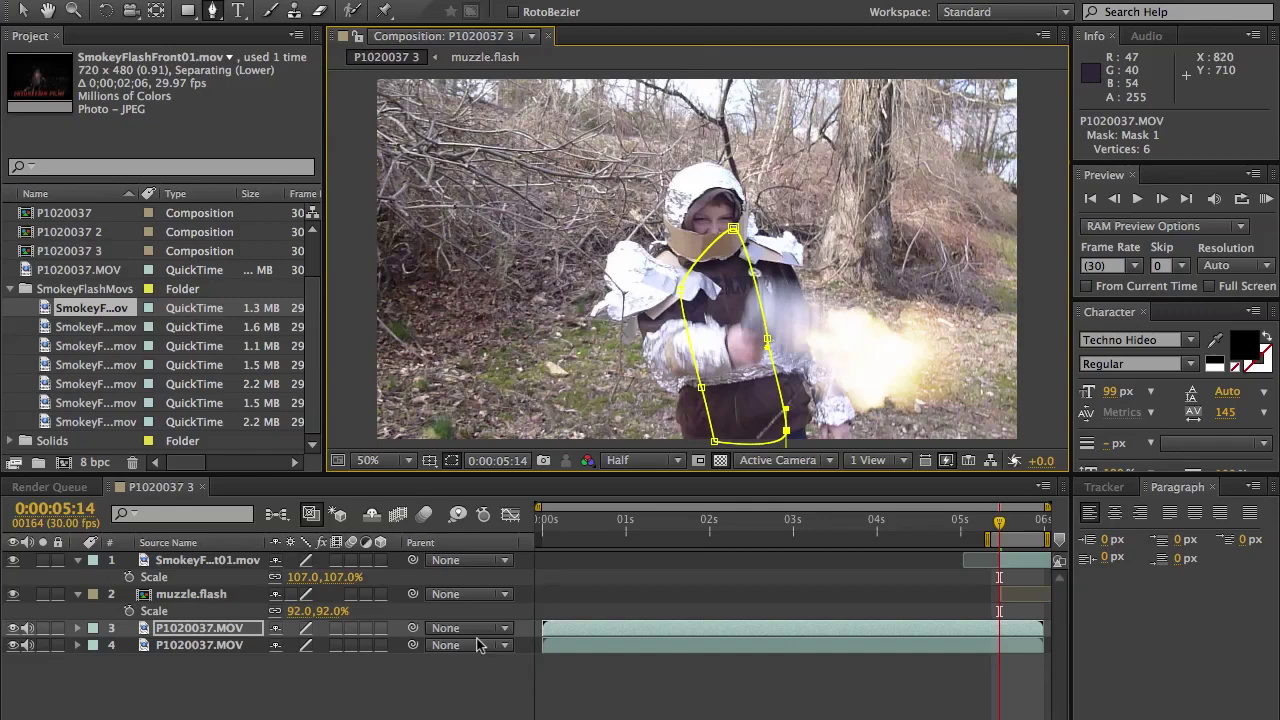
{"action": "left_click", "coordinate": [193, 631]}
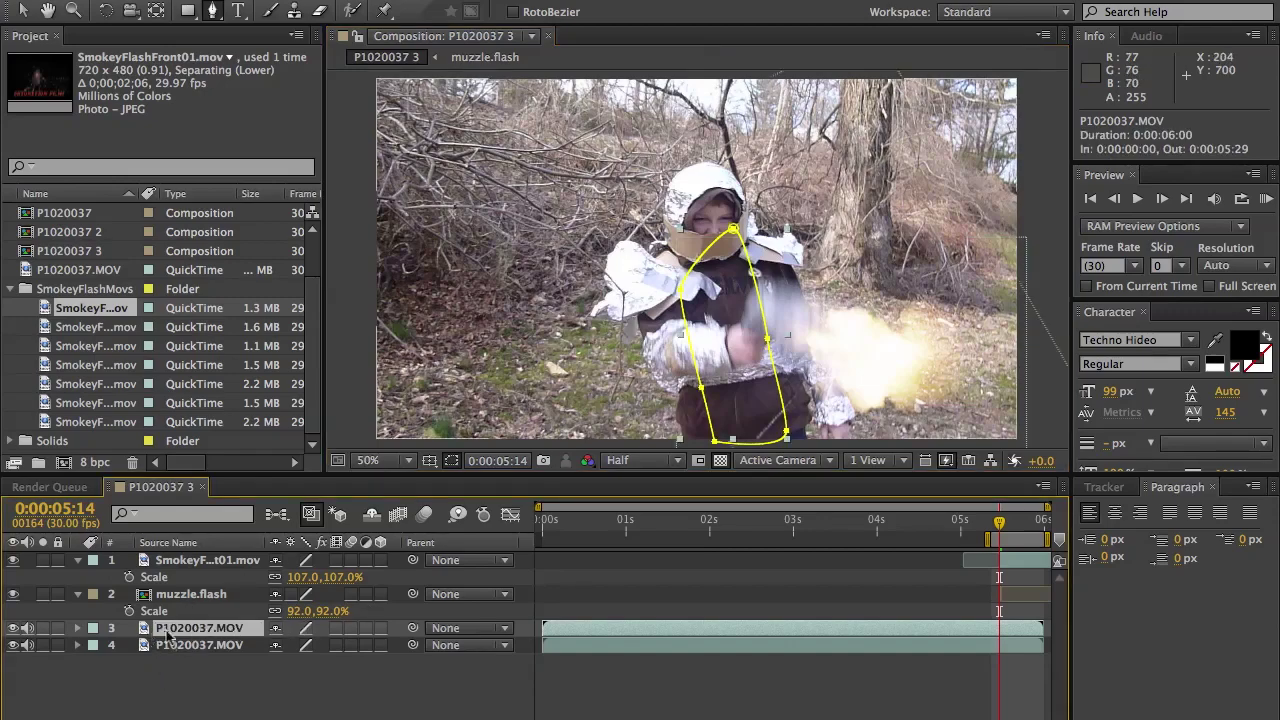
Set the masked P1020037.MOV copy's blending mode to Add.
{"action": "right_click", "coordinate": [192, 633]}
{"action": "mouse_move", "coordinate": [352, 293]}
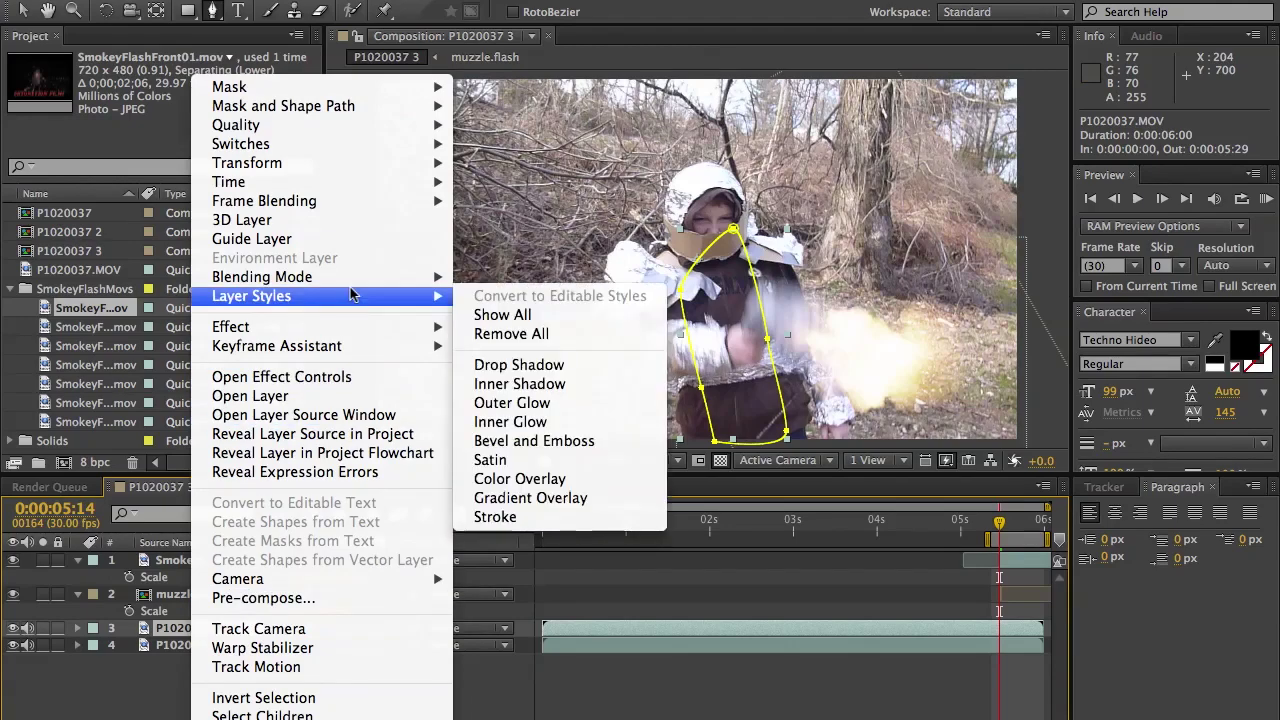
{"action": "mouse_move", "coordinate": [389, 276]}
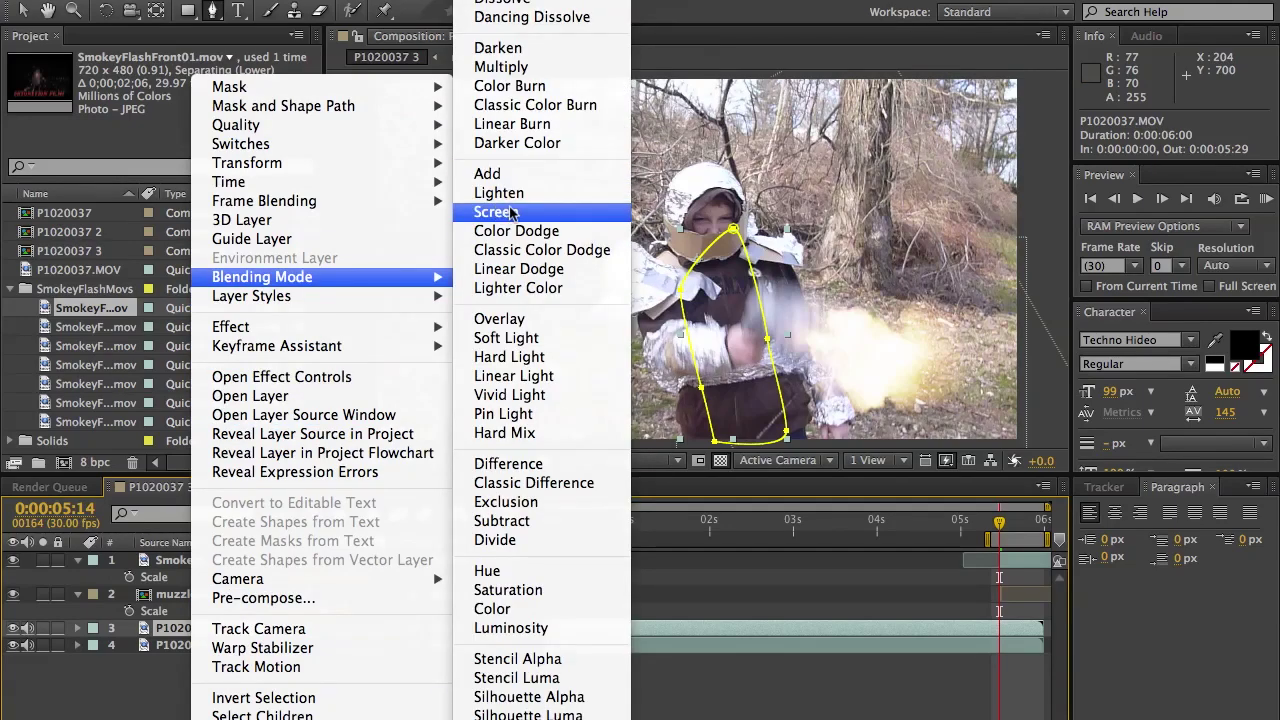
{"action": "left_click", "coordinate": [499, 176]}
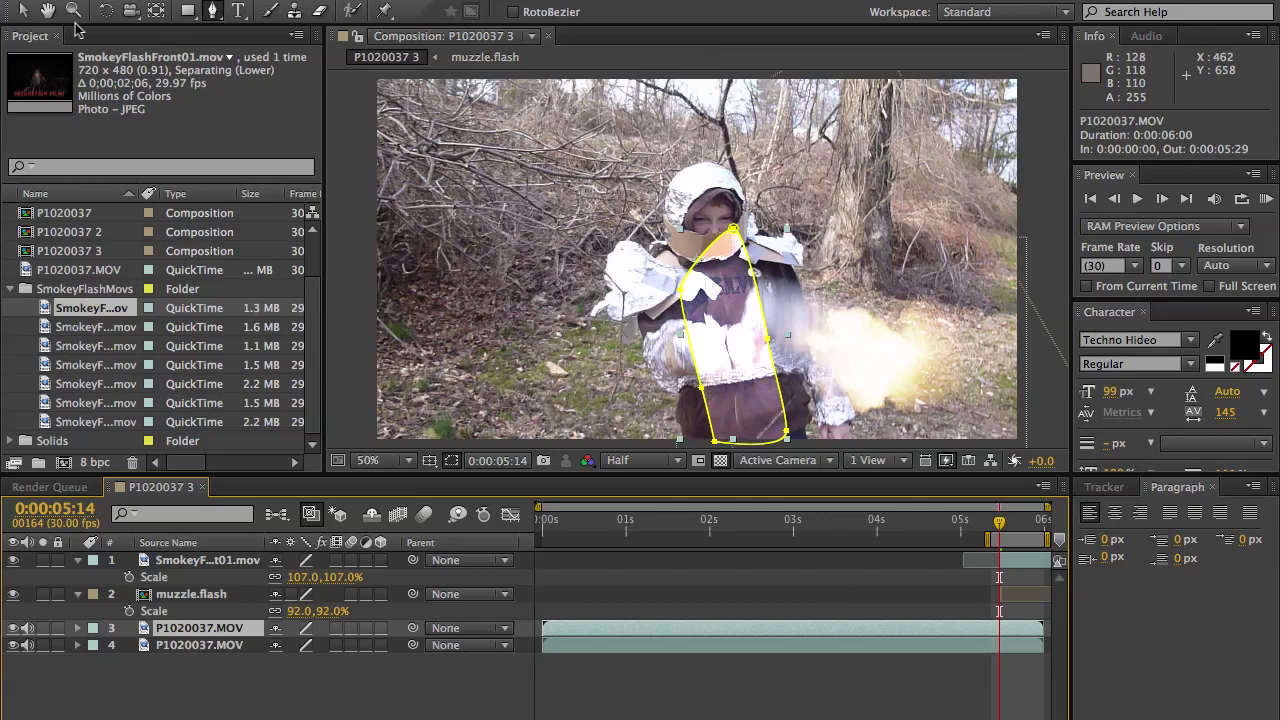
Feather Mask 1 to 172 pixels, then hide the light-spill layer to compare.
{"action": "key", "text": "v"}
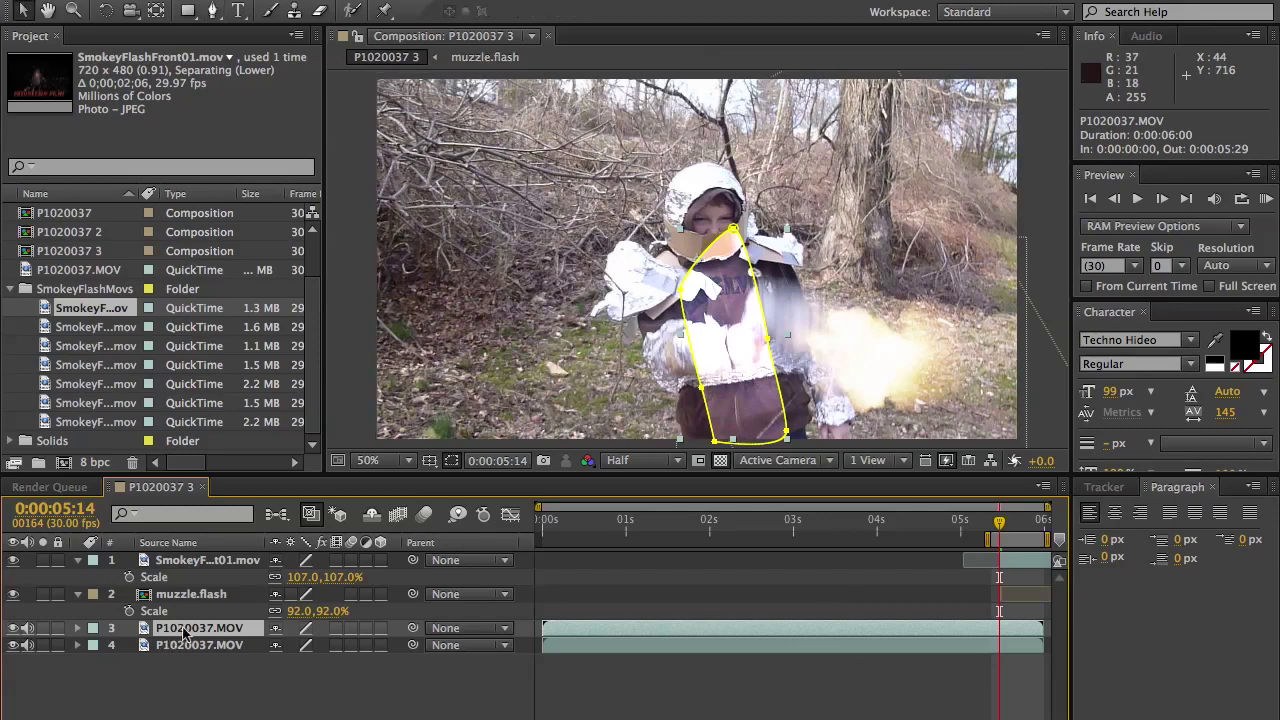
{"action": "key", "text": "f"}
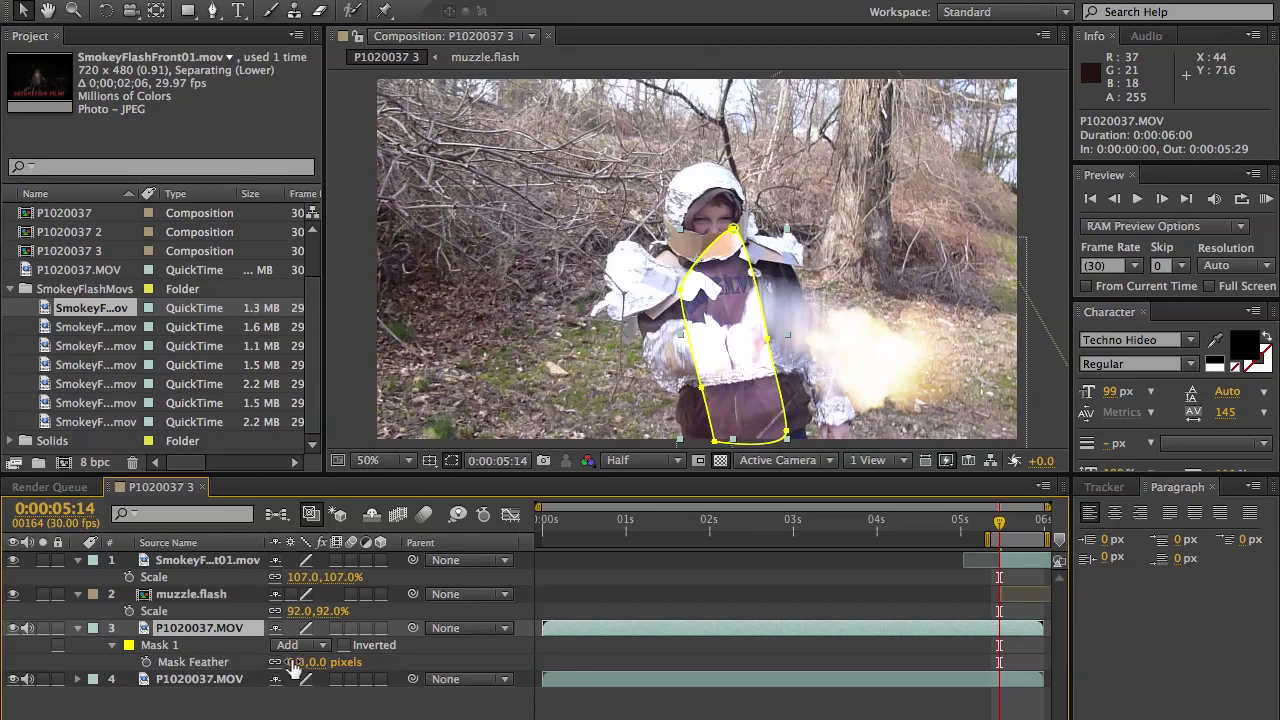
{"action": "left_click_drag", "start_coordinate": [303, 664], "coordinate": [490, 679]}
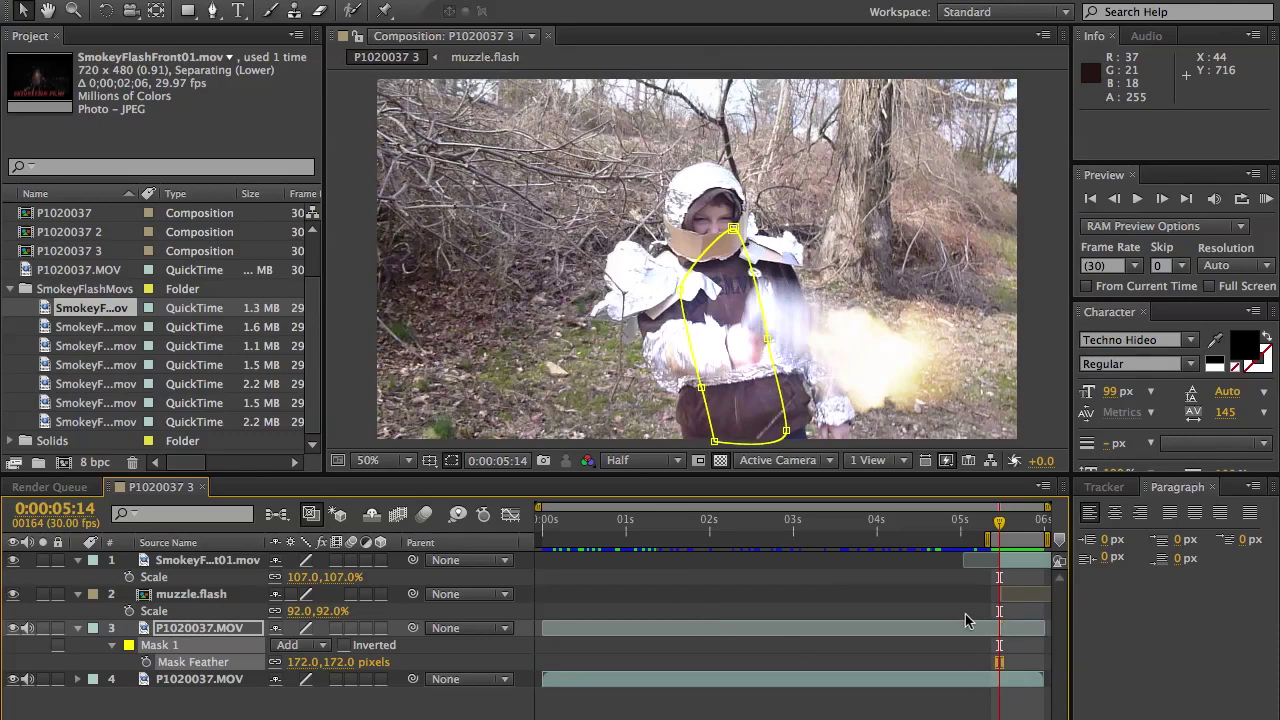
{"action": "left_click", "coordinate": [965, 615]}
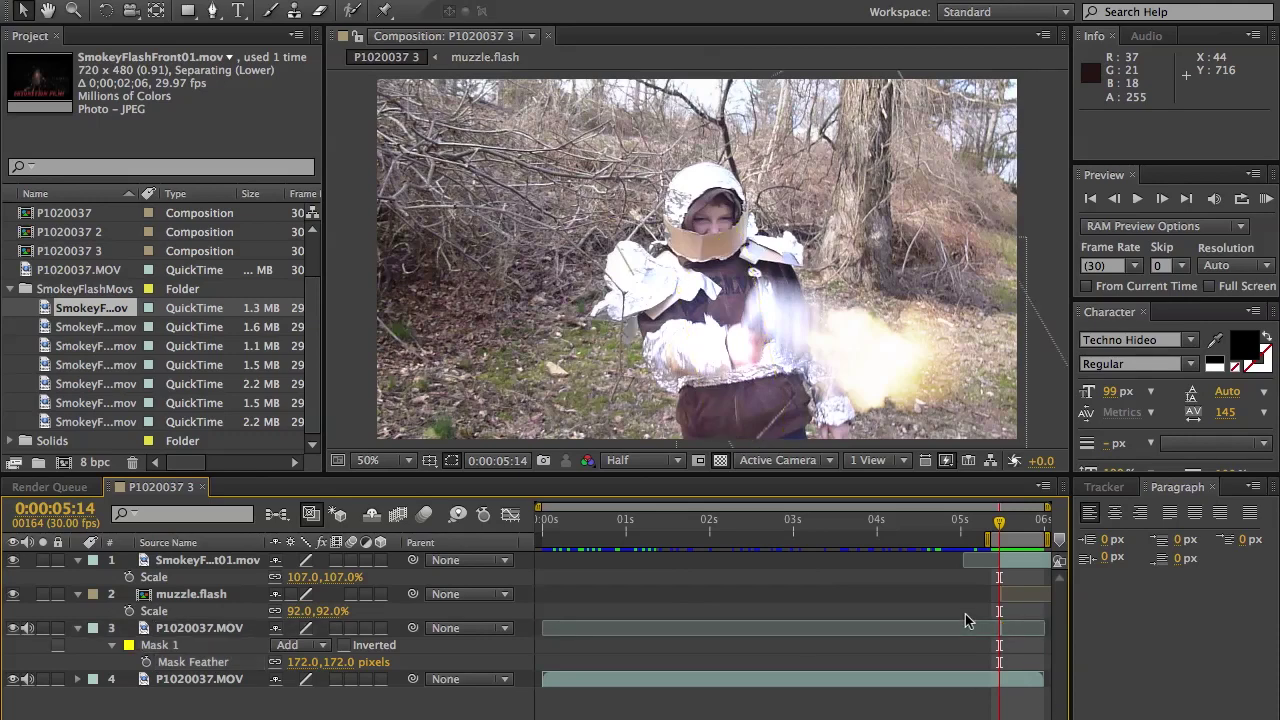
{"action": "left_click", "coordinate": [14, 630]}
{"action": "left_click", "coordinate": [13, 630]}
{"action": "left_click", "coordinate": [14, 630]}
{"action": "left_click", "coordinate": [14, 630]}
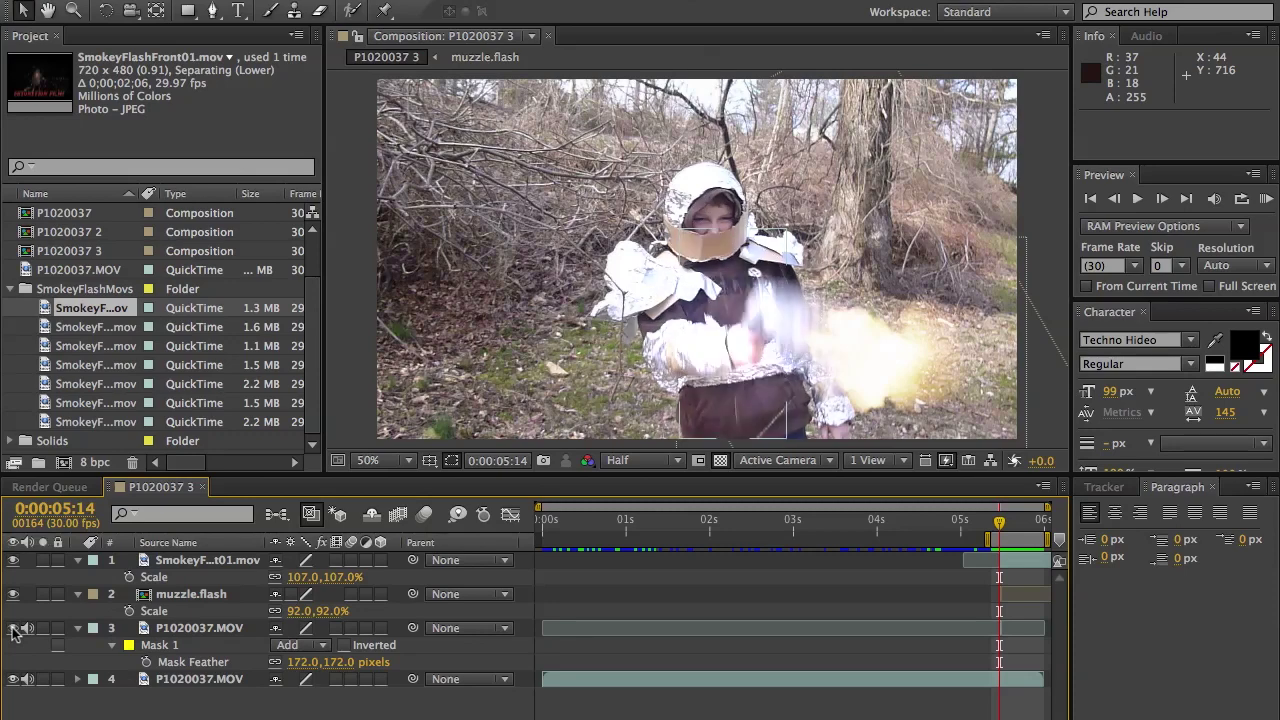
{"action": "left_click", "coordinate": [1162, 200]}
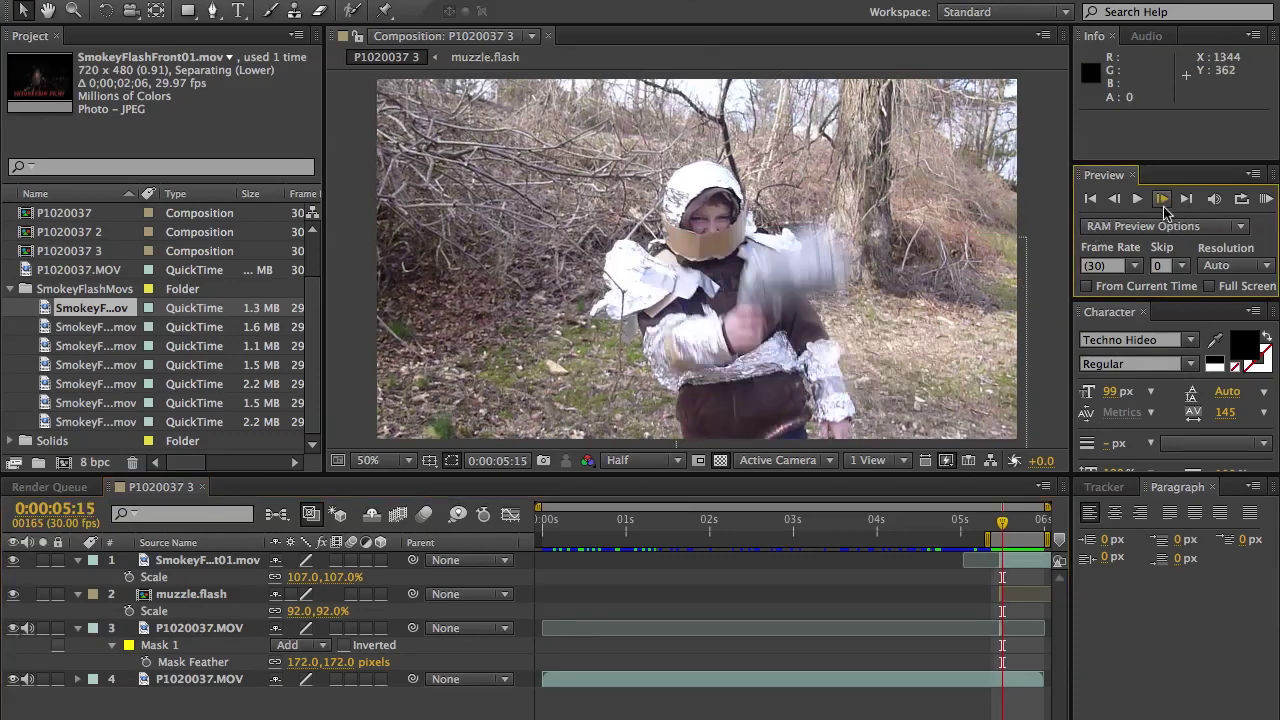
{"action": "left_click", "coordinate": [1114, 200]}
{"action": "left_click", "coordinate": [1114, 200]}
{"action": "left_click", "coordinate": [1114, 200]}
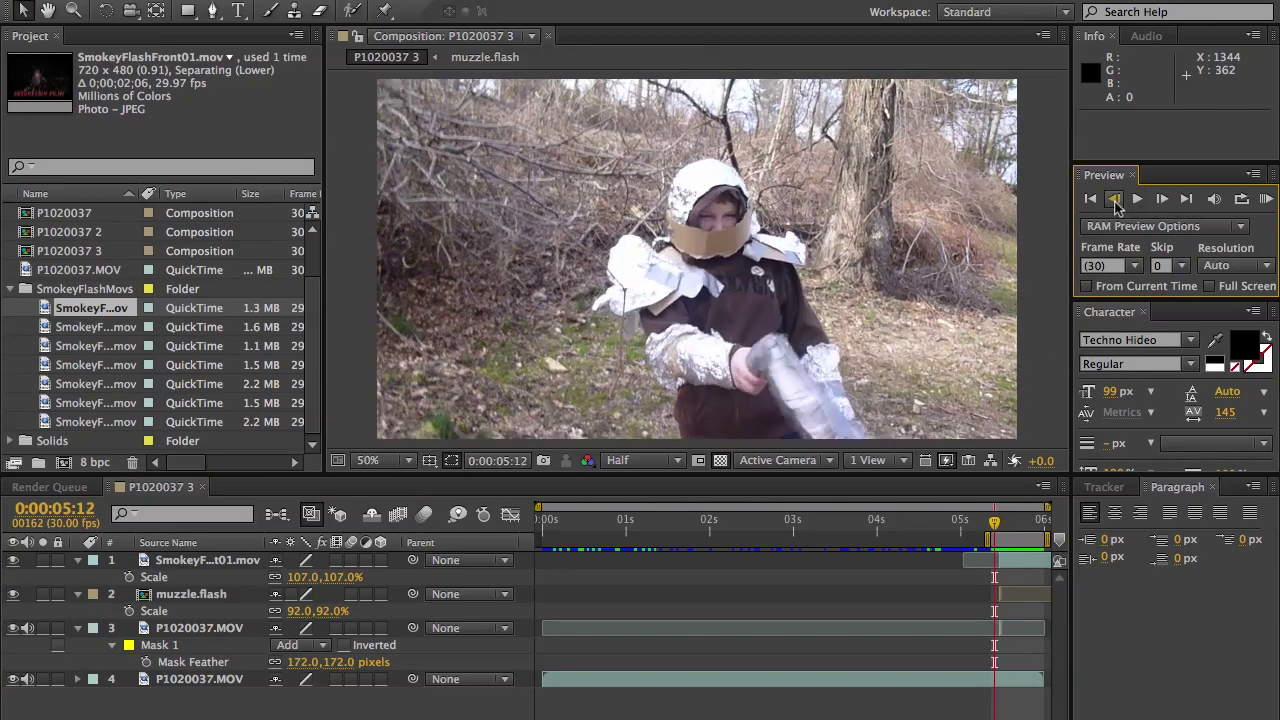
{"action": "left_click", "coordinate": [1002, 585]}
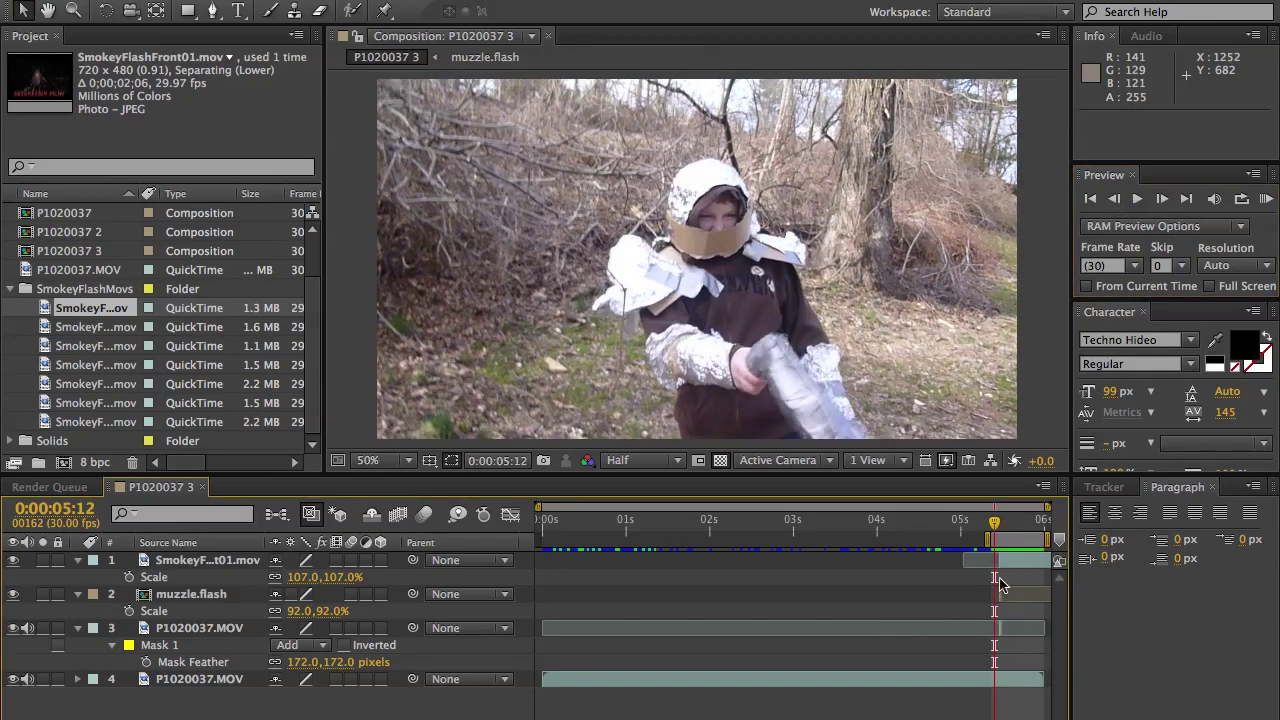
{"action": "key", "text": "space"}
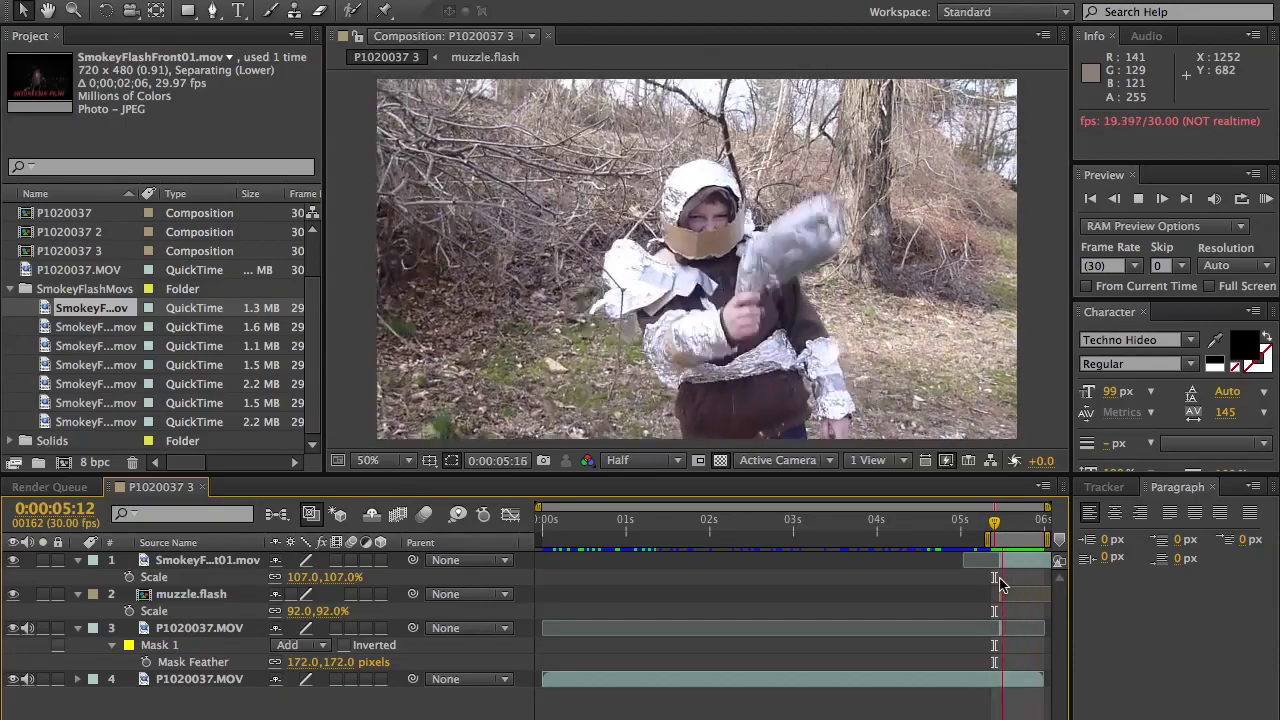
{"action": "key", "text": "space"}
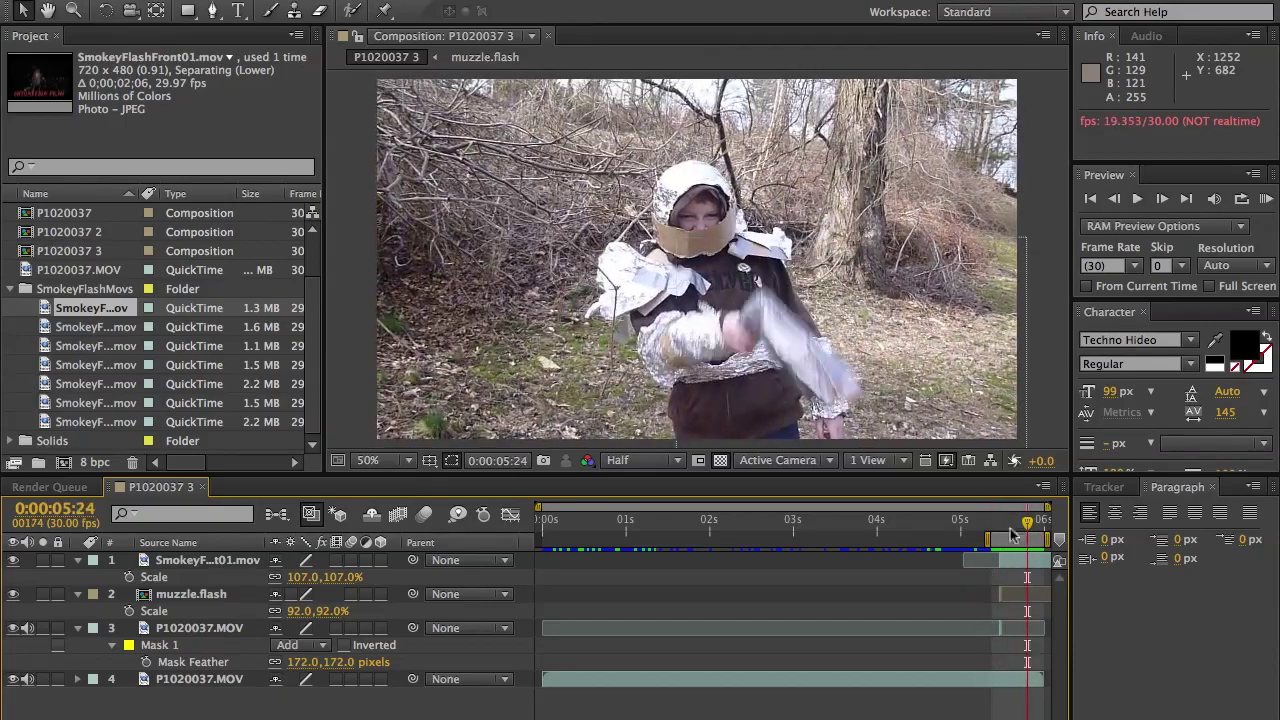
{"action": "left_click_drag", "start_coordinate": [1026, 535], "coordinate": [999, 541]}
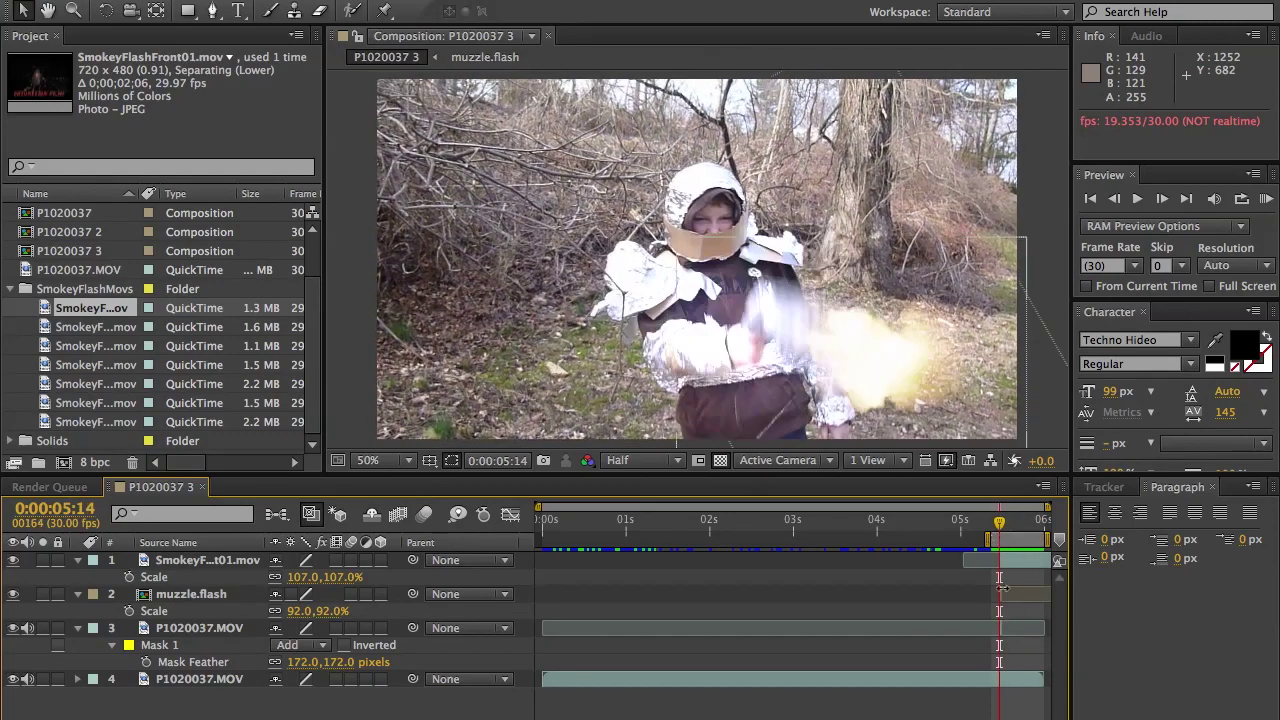